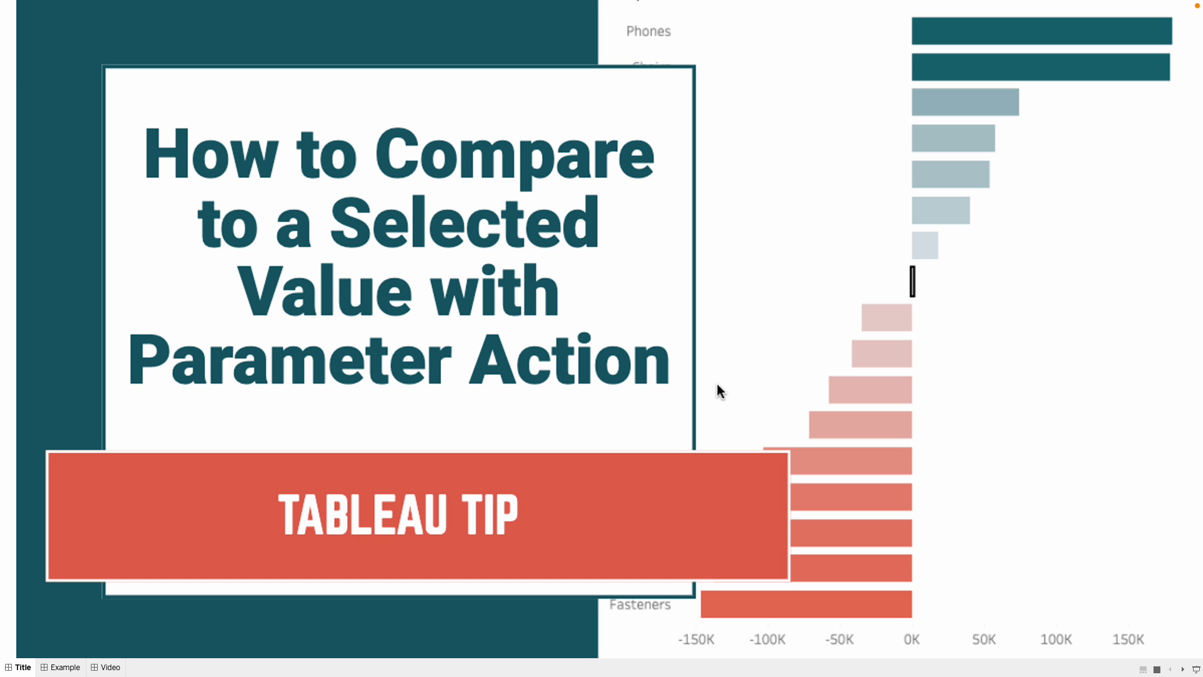
# Step: On the Example sheet, compare sub-categories against Copiers, then Appliances, then deselect to reset the chart
pyautogui.hotkey('ctrl', 'Tab')
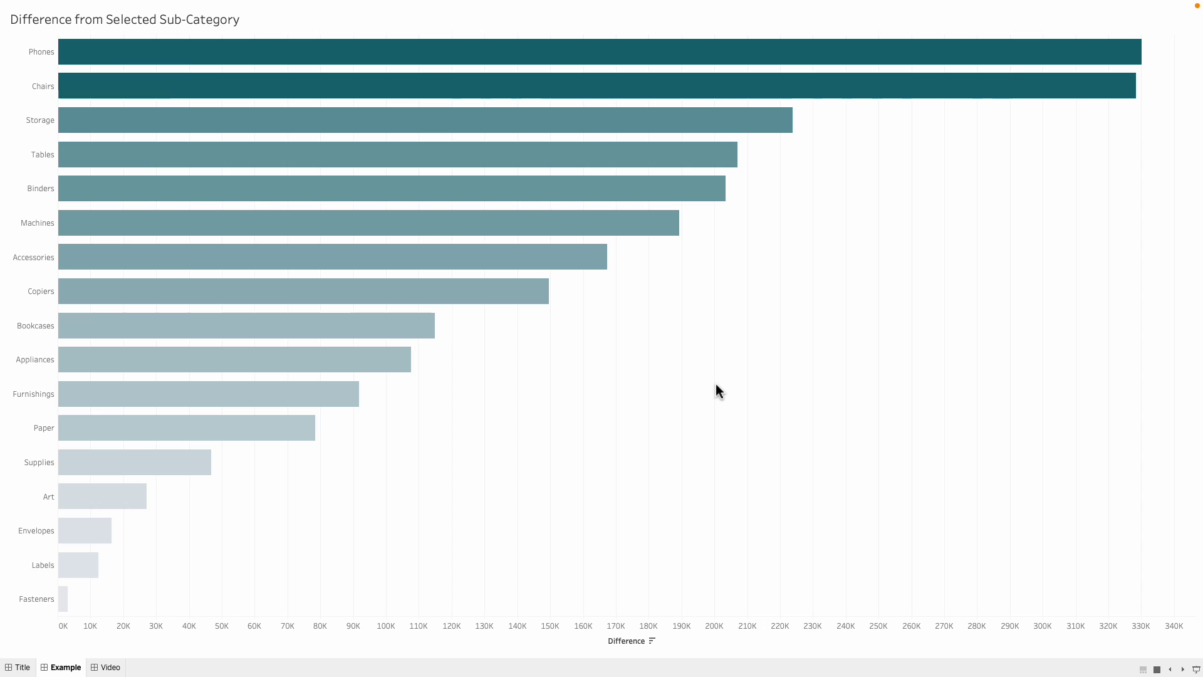
pyautogui.click(504, 300)
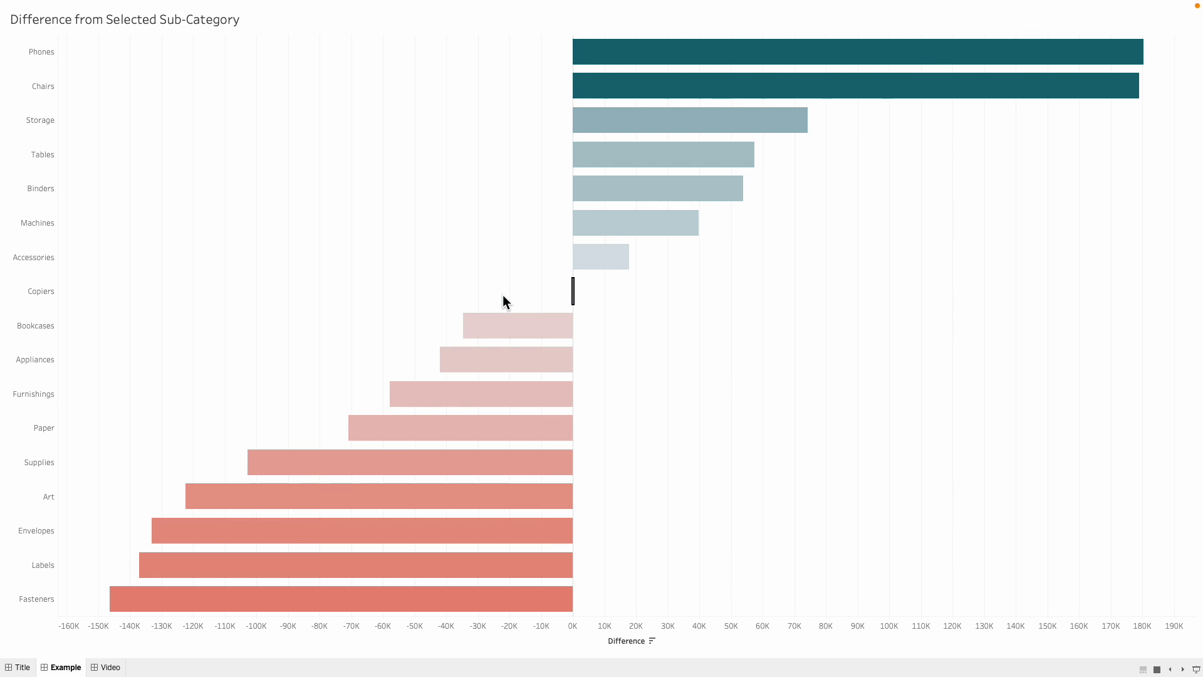
pyautogui.click(503, 366)
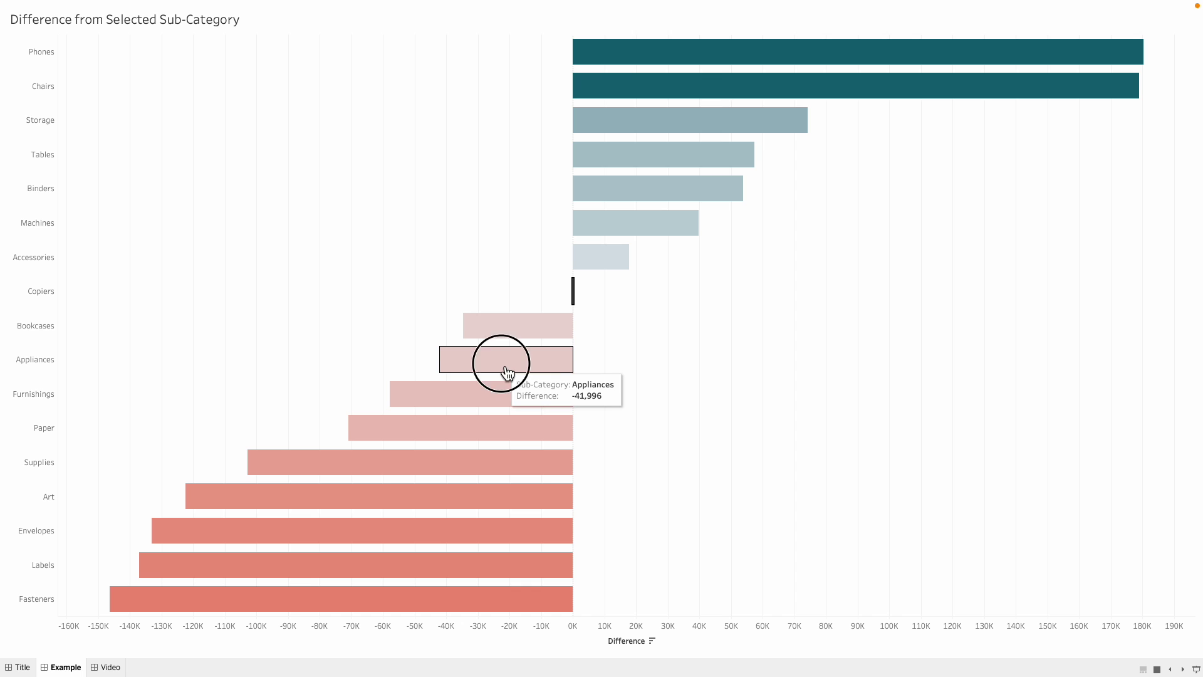
pyautogui.click(504, 371)
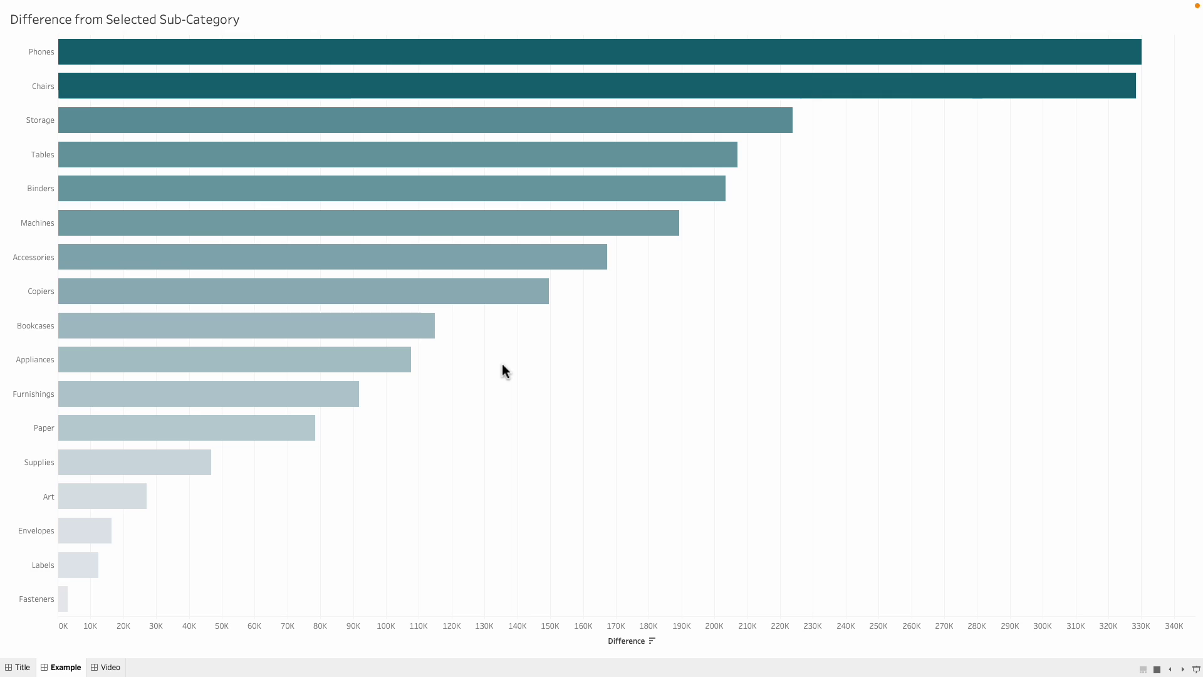
# Step: In the empty Book4 workbook, put Sub-Category on Rows and fit the view to Entire View
pyautogui.hotkey('ctrl', 'Left')
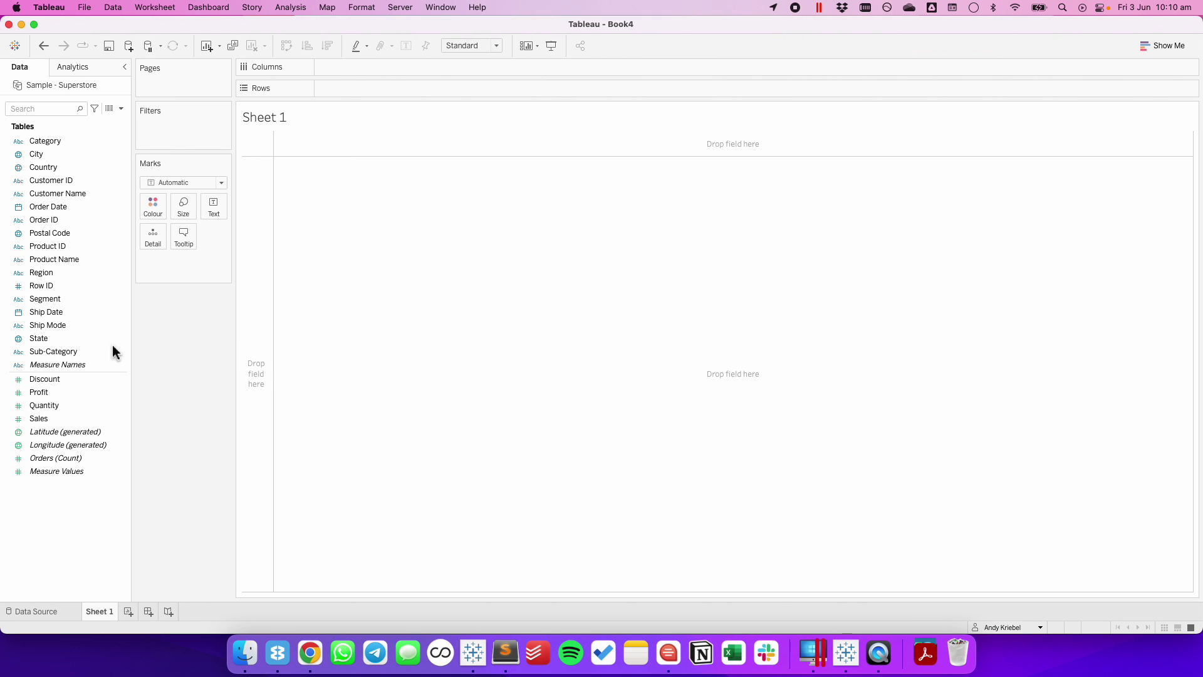
pyautogui.moveTo(74, 352); pyautogui.dragTo(257, 337)
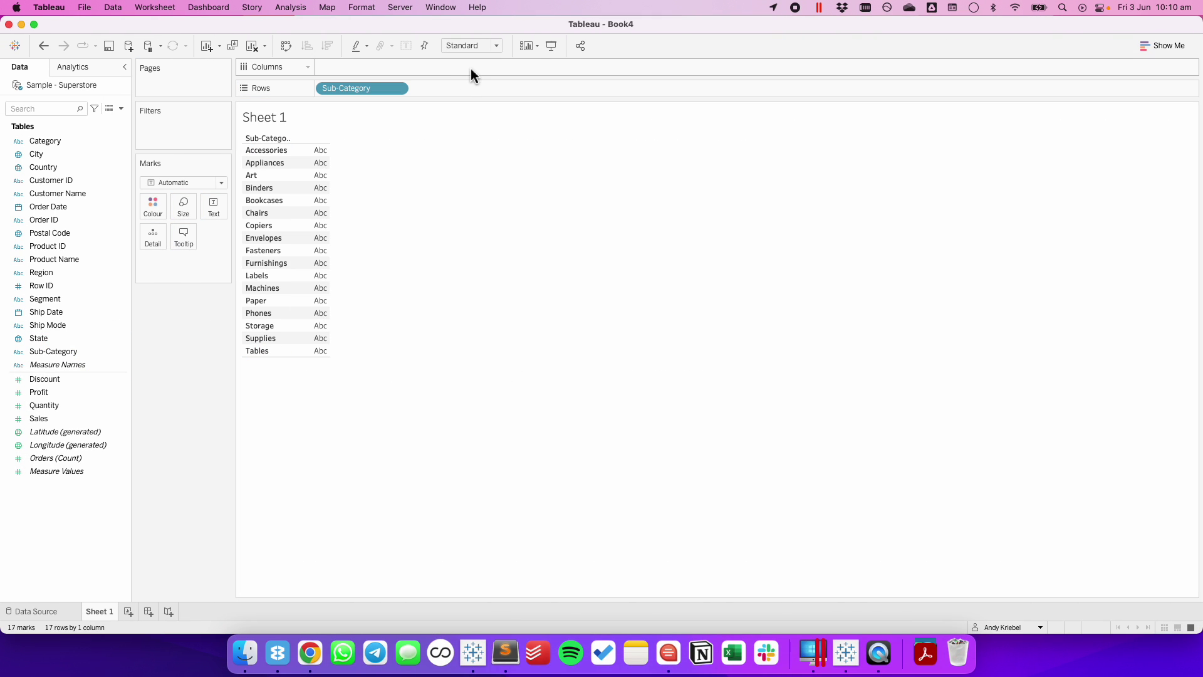
pyautogui.click(470, 46)
pyautogui.click(465, 88)
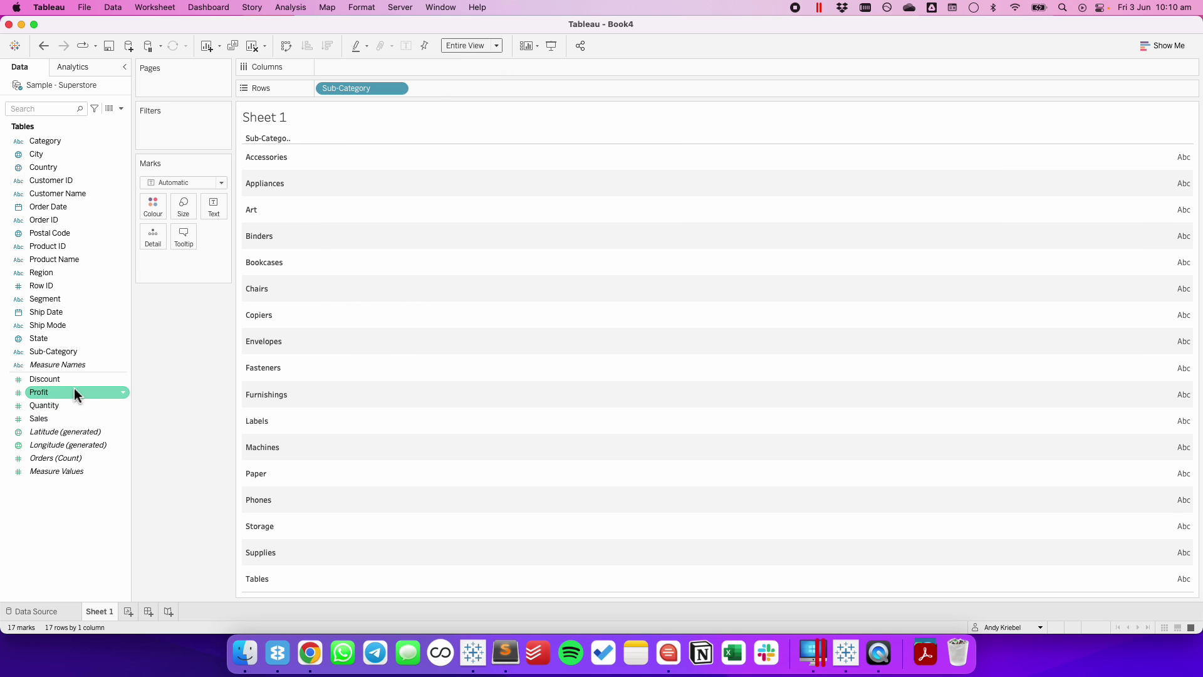
# Step: Create a String parameter named 'Sub-Category Parameter' with current value Art
pyautogui.click(122, 110)
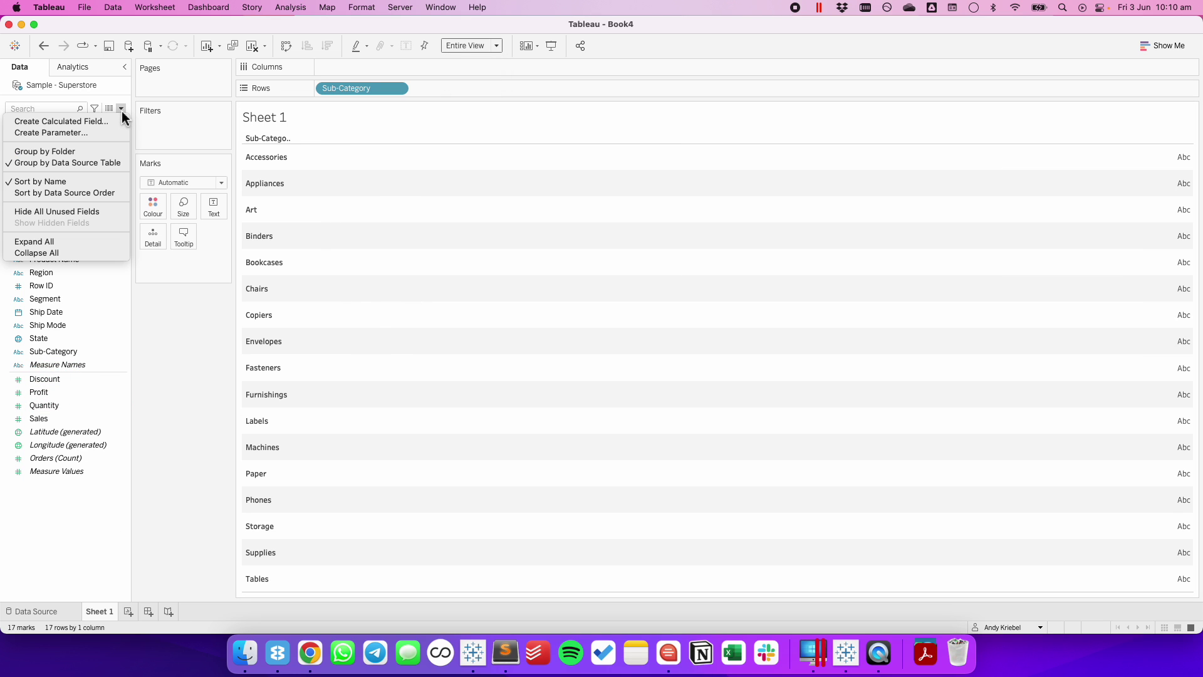
pyautogui.click(110, 129)
pyautogui.press('Right')
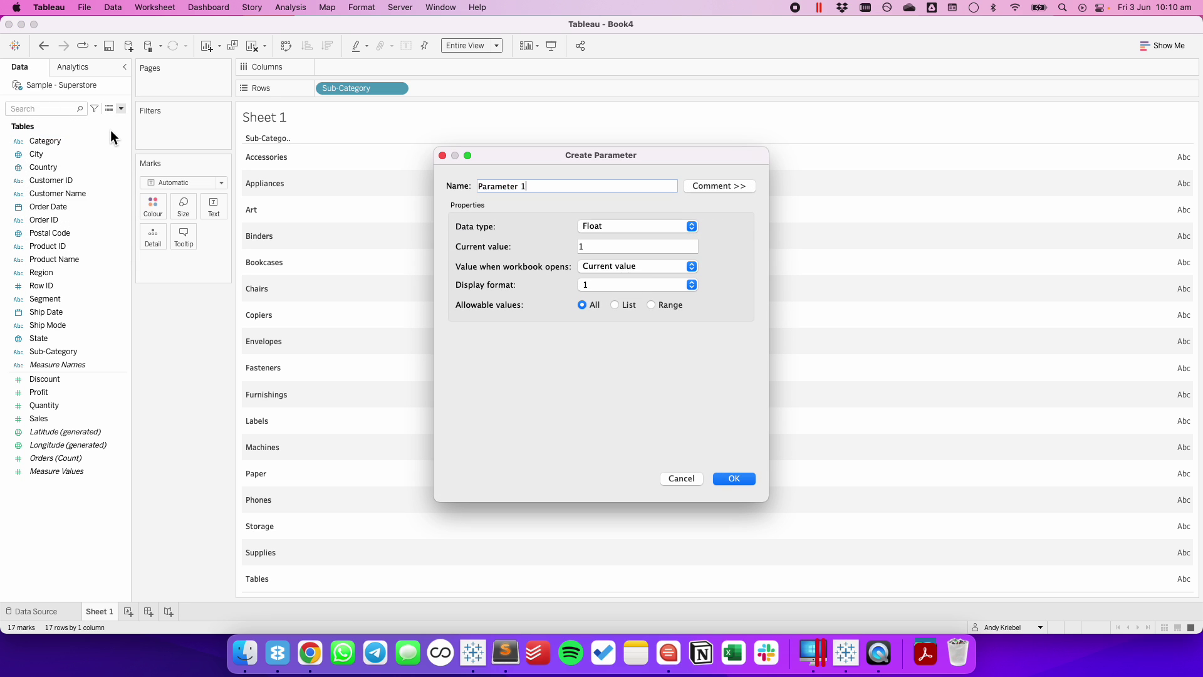
pyautogui.write('Sub-Category')
pyautogui.click(614, 227)
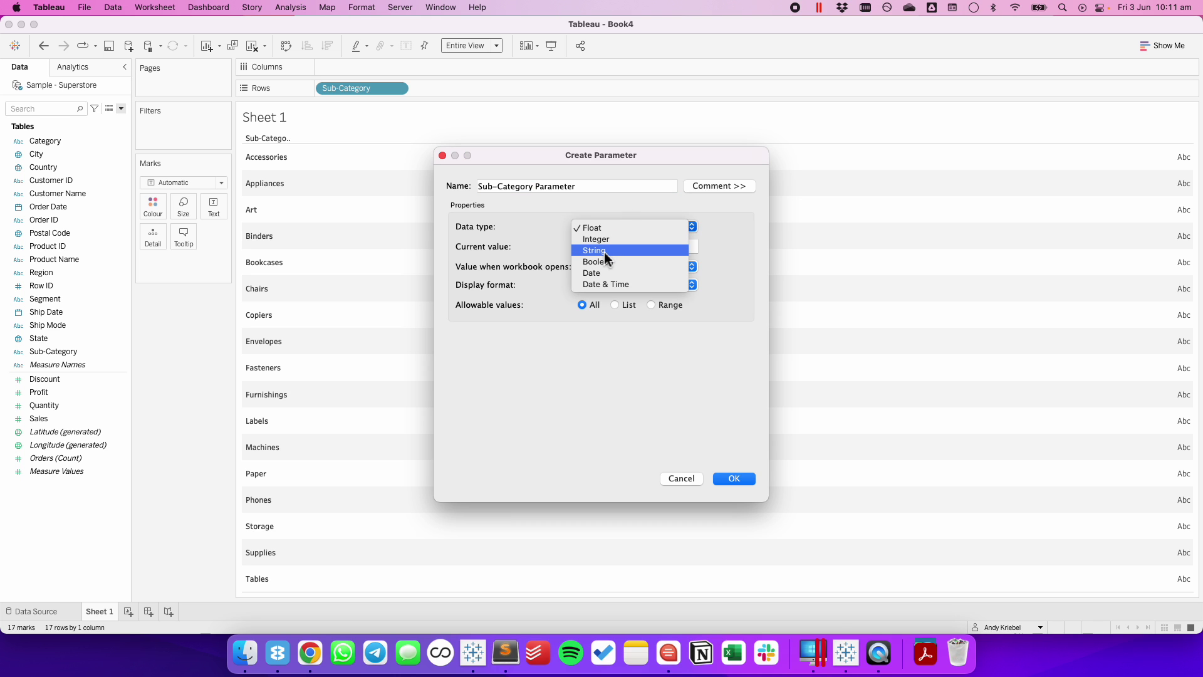
pyautogui.click(604, 251)
pyautogui.press('Tab')
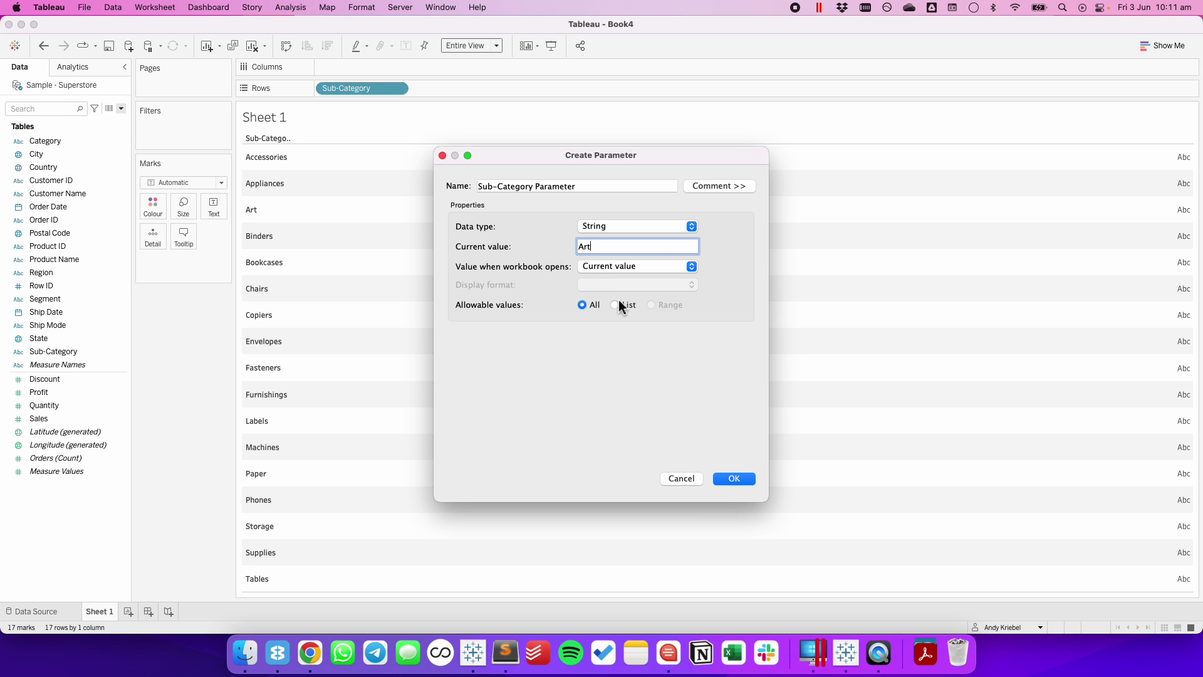
pyautogui.click(733, 480)
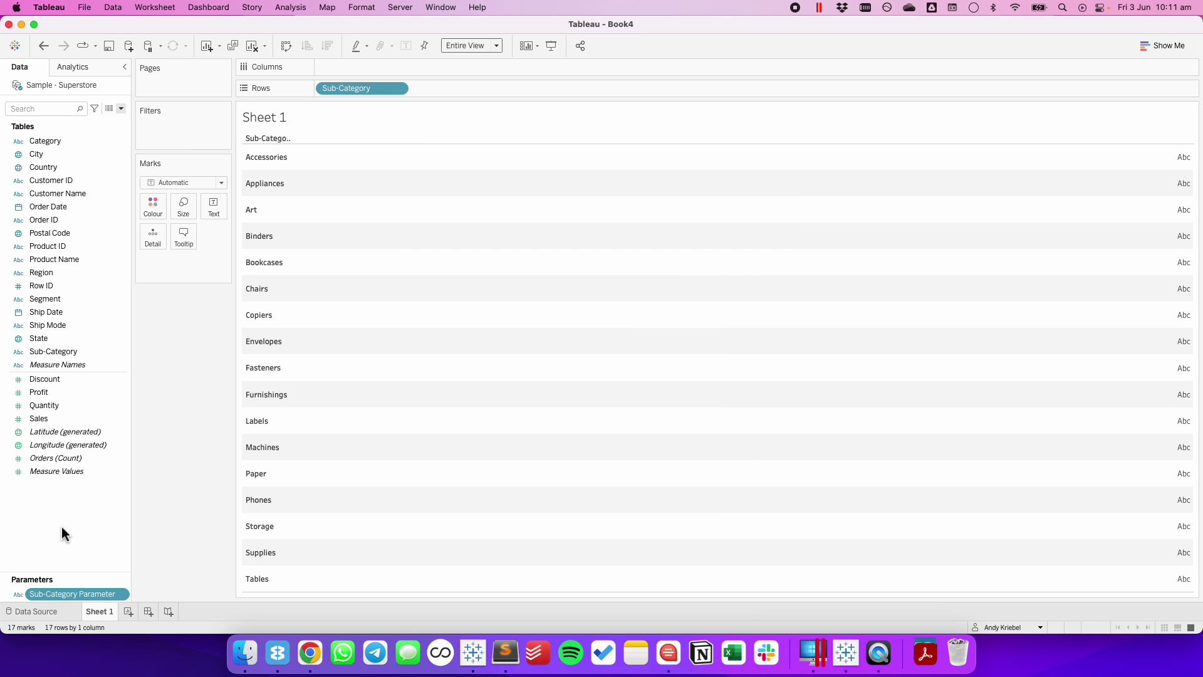
# Step: Create calculated field 'Value for Selected Sub-Category': IF [Sub-Category]=[Sub-Category Parameter] THEN [Sales] END
pyautogui.rightClick(60, 533)
pyautogui.click(118, 374)
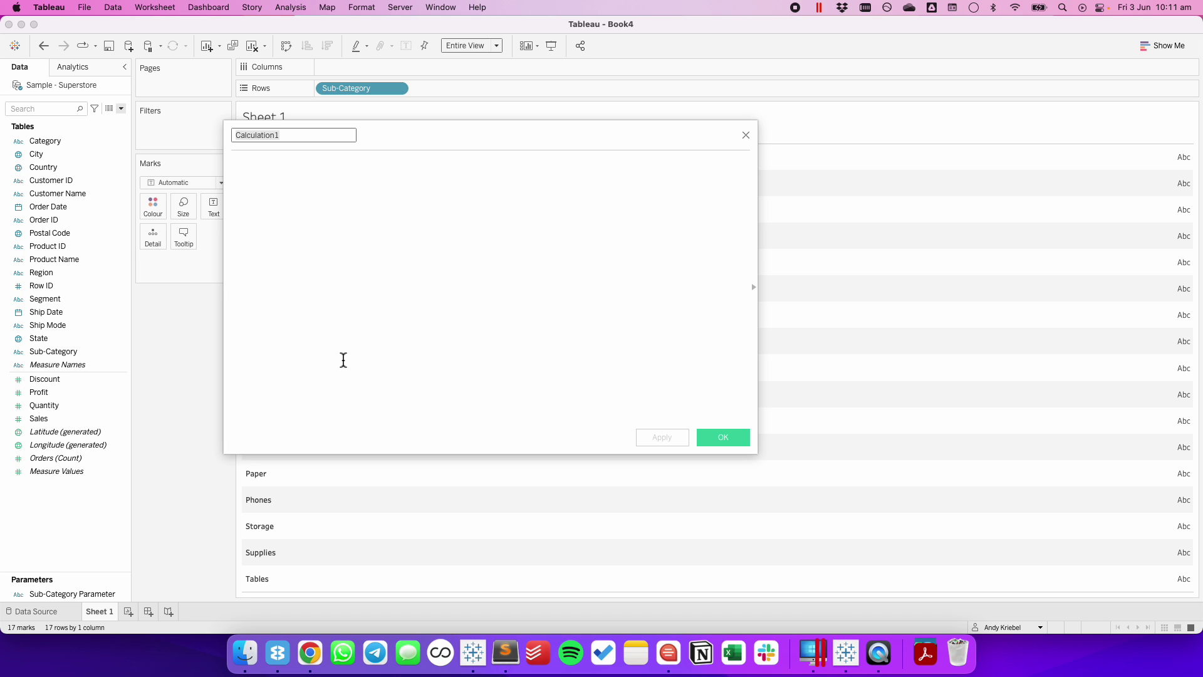
pyautogui.write('Value for Selected')
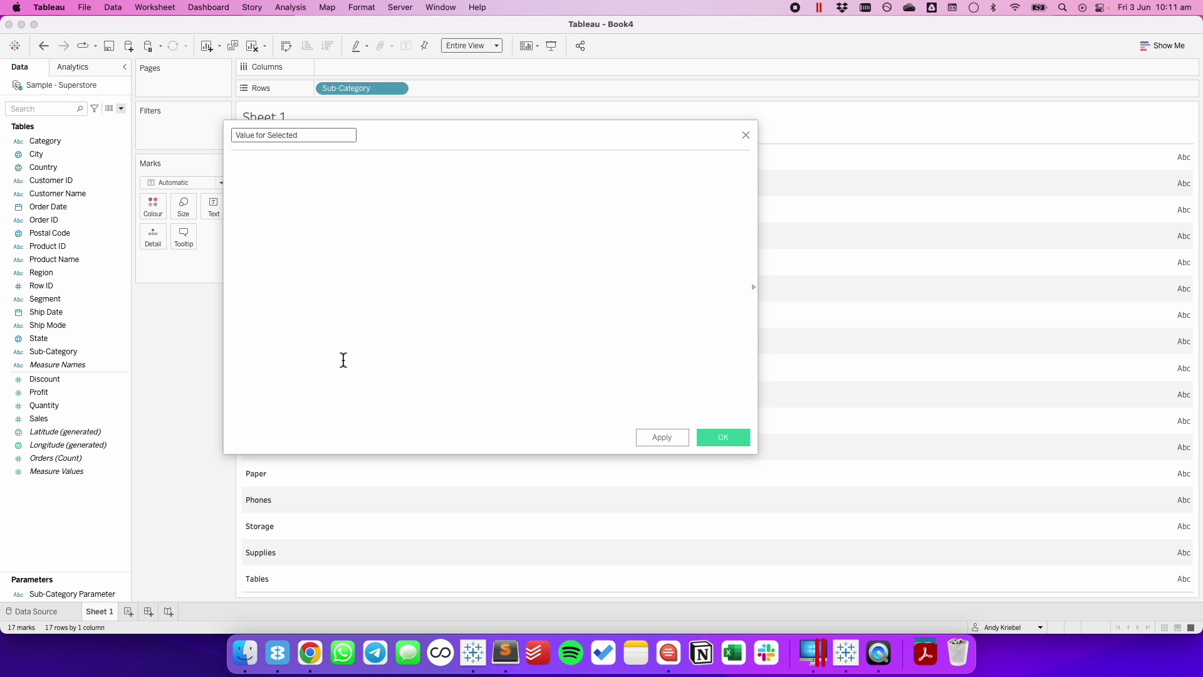
pyautogui.write(' Sub')
pyautogui.click(343, 360)
pyautogui.write('IF [Sub-Category]')
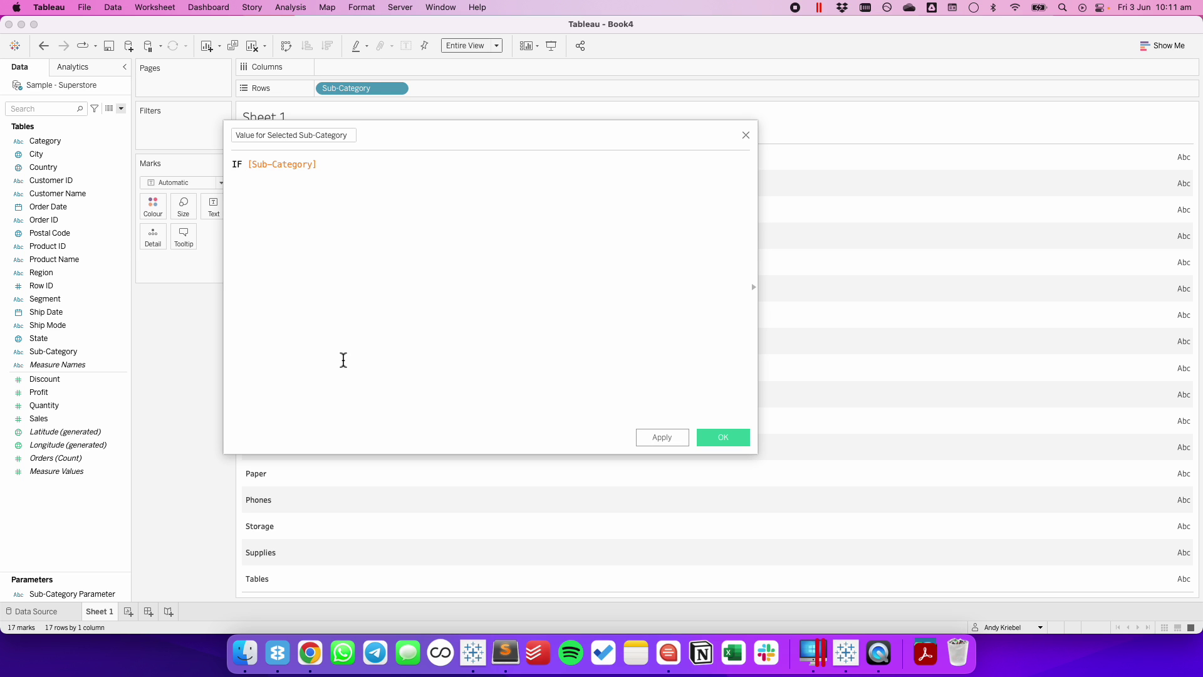
pyautogui.write('=[Sub-')
pyautogui.press('Down')
pyautogui.press('Return')
pyautogui.write('THEN Sa')
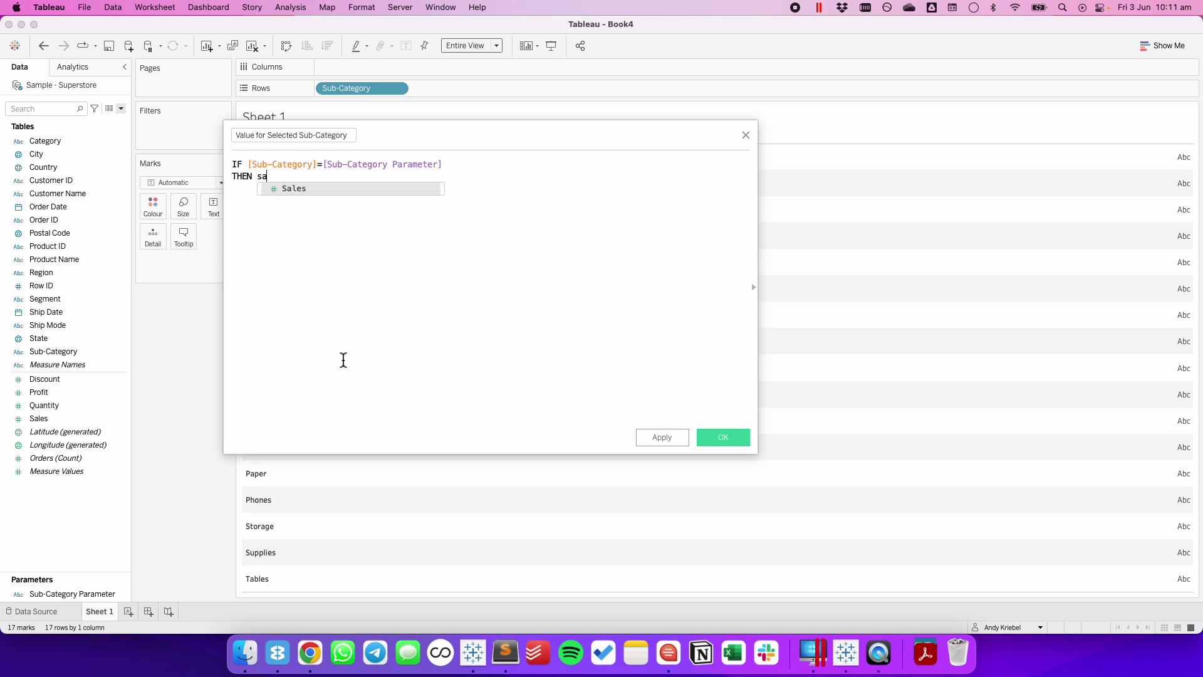
pyautogui.press('Return')
pyautogui.press('Return')
pyautogui.write('END')
pyautogui.press('Return')
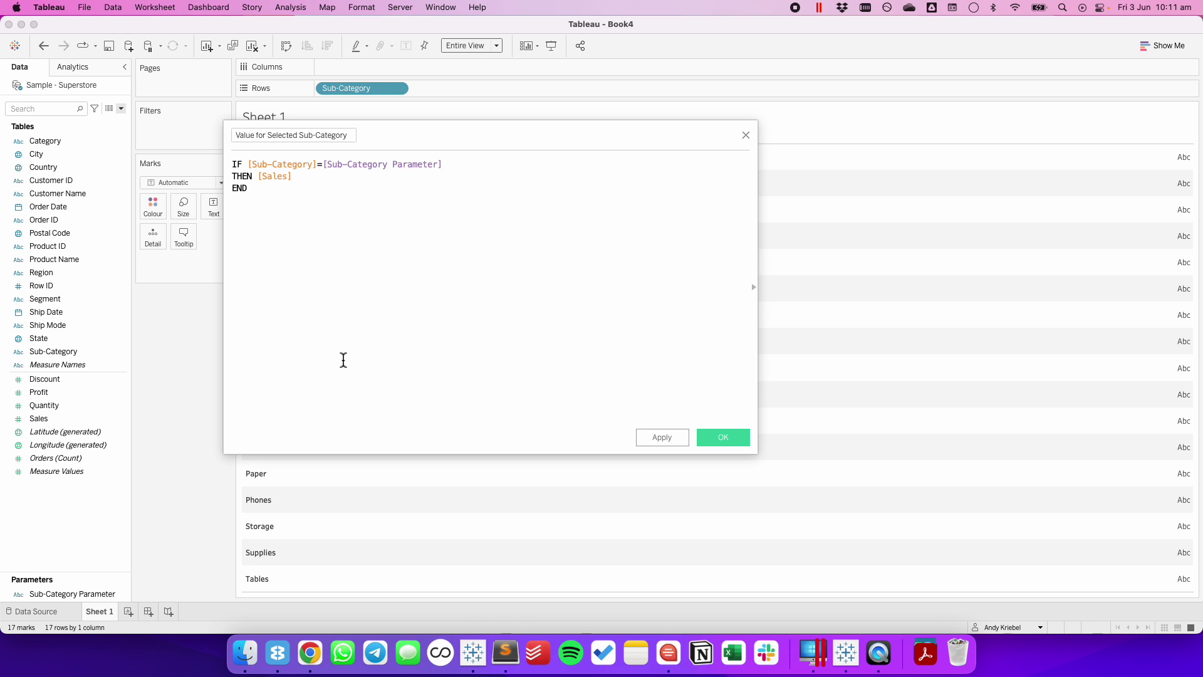
pyautogui.click(714, 438)
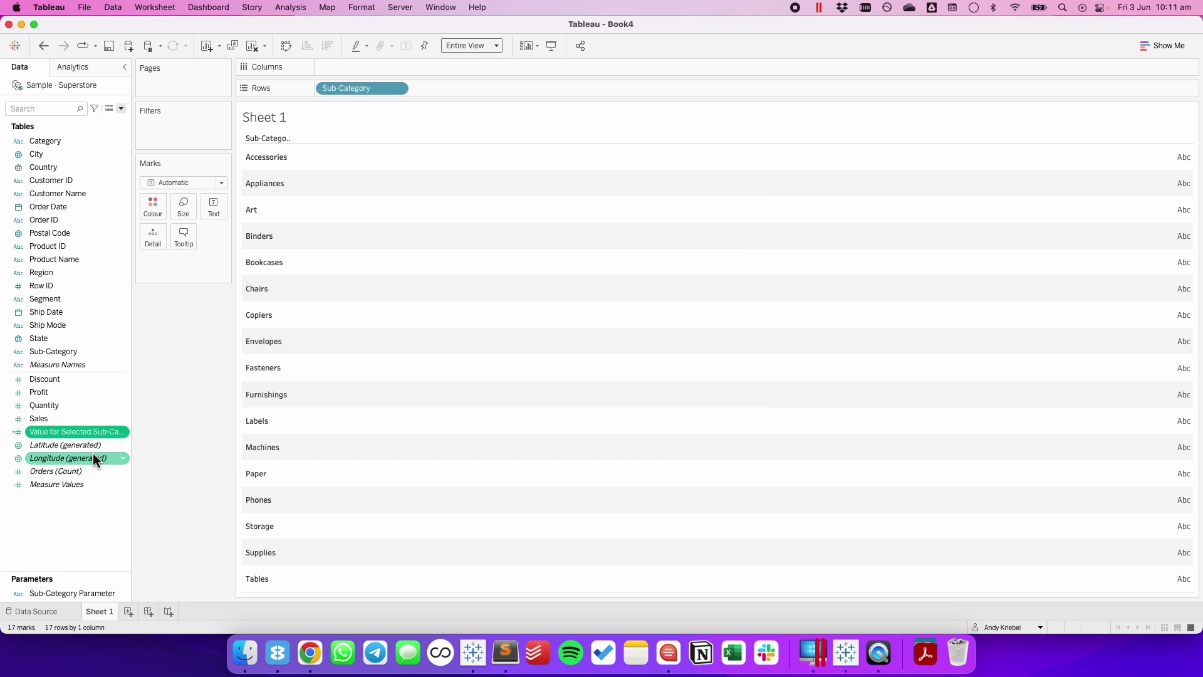
# Step: Chart Value for Selected Sub-Category and Sales as side-by-side bars on Columns
pyautogui.moveTo(74, 431); pyautogui.dragTo(406, 65)
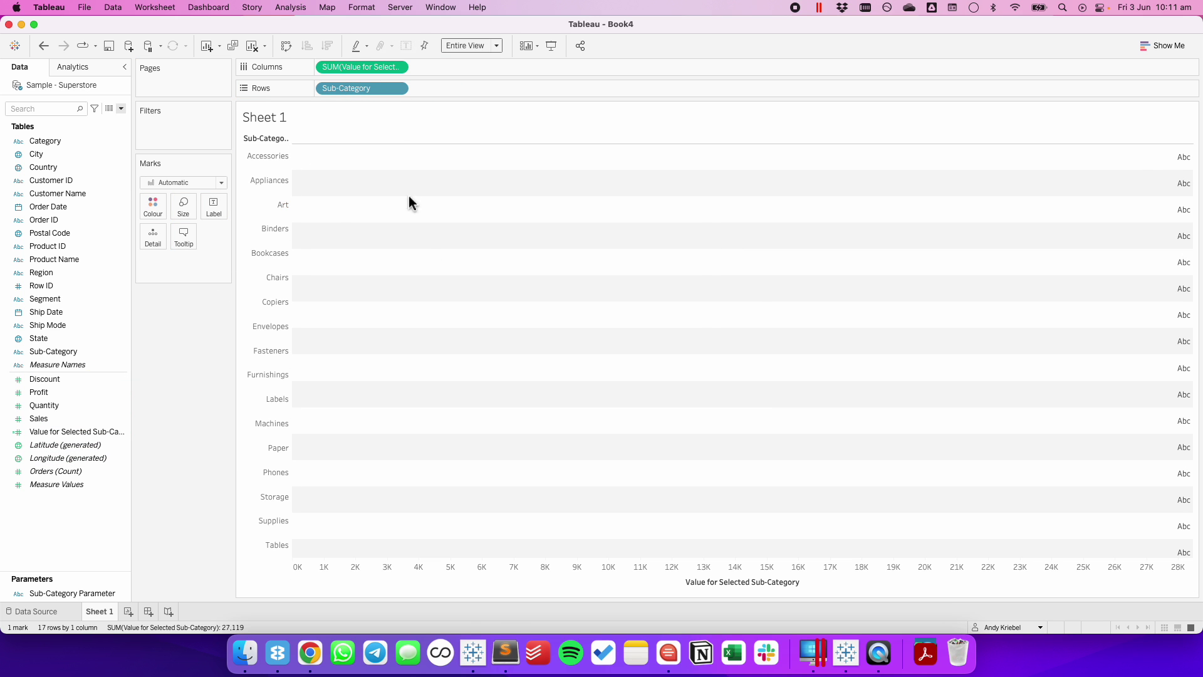
pyautogui.moveTo(366, 223)
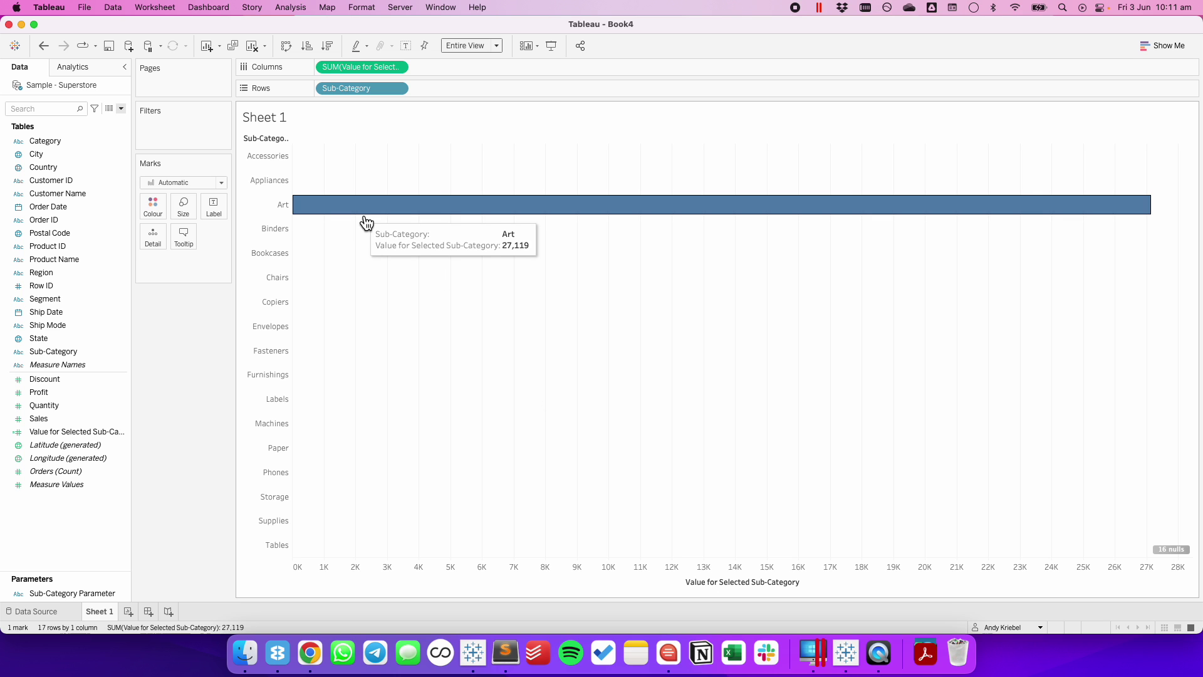
pyautogui.moveTo(71, 423); pyautogui.dragTo(450, 75)
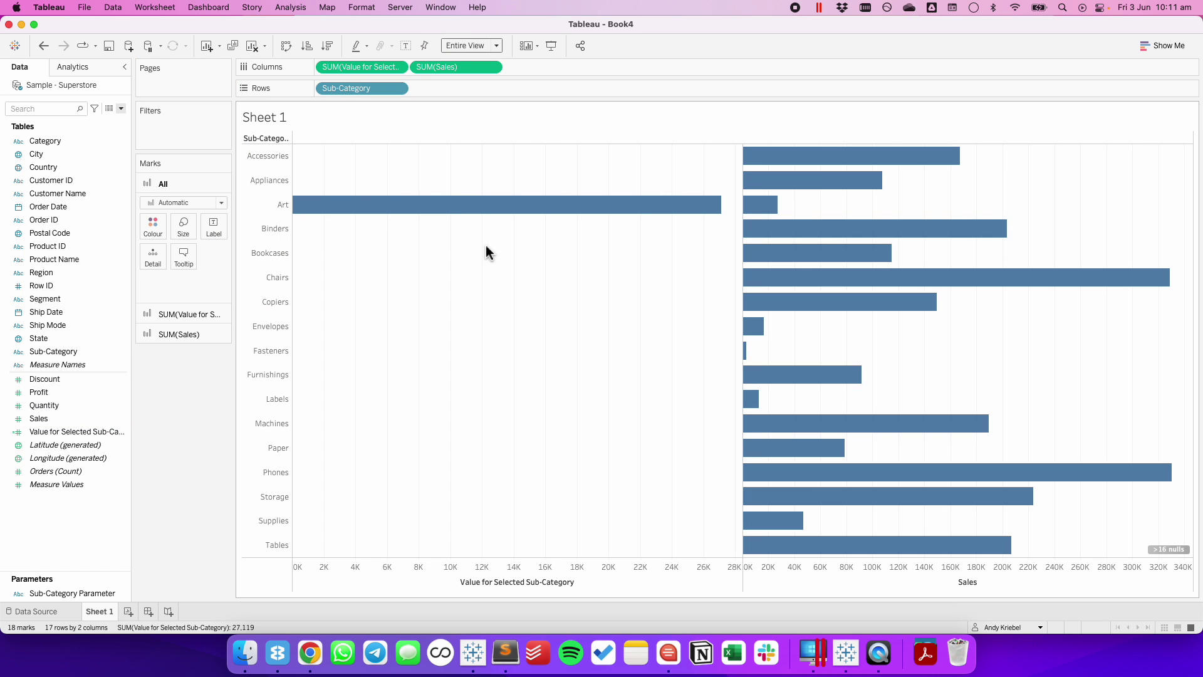
pyautogui.moveTo(455, 222)
# Step: Create a 'Difference' calculation: SUM([Sales]) - SUM([Value for Selected Sub-Category])
pyautogui.click(121, 109)
pyautogui.click(114, 119)
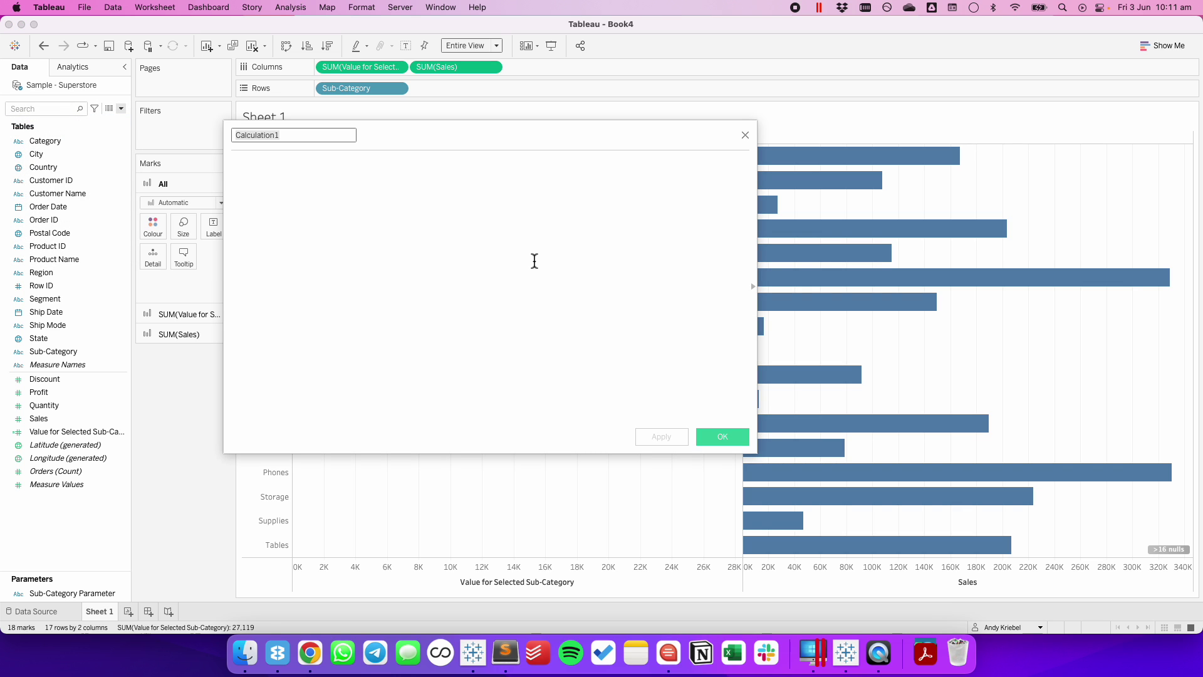
pyautogui.write('Difference')
pyautogui.click(524, 282)
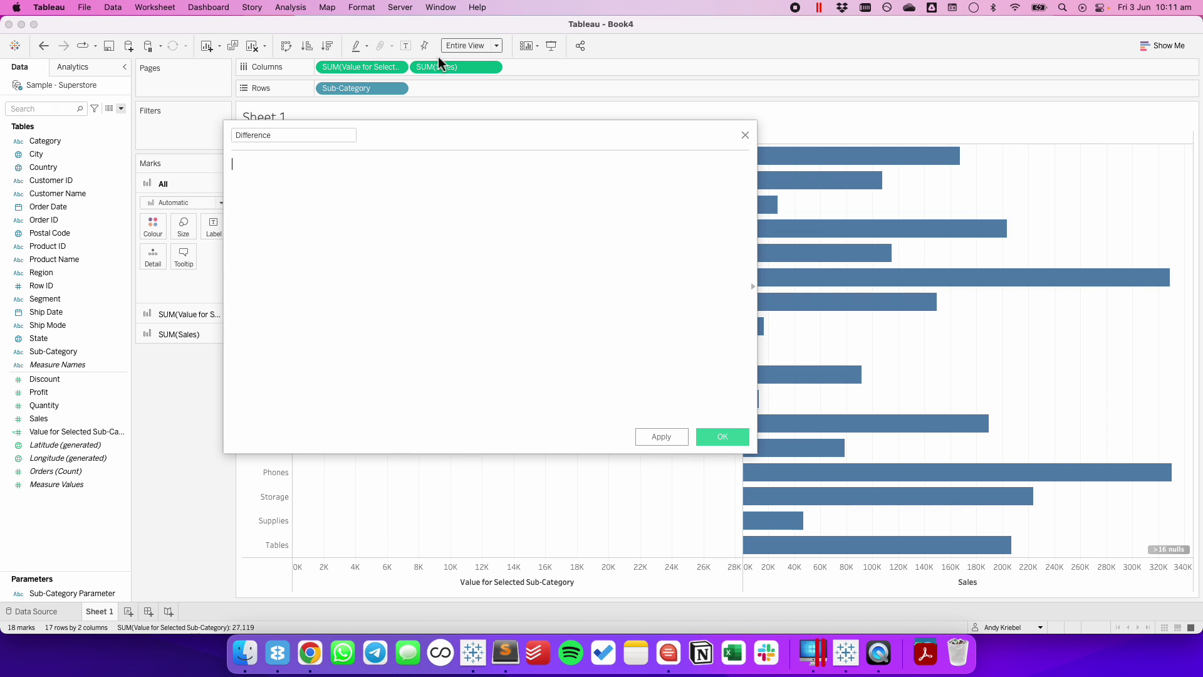
pyautogui.moveTo(439, 56); pyautogui.dragTo(402, 216)
pyautogui.write('-')
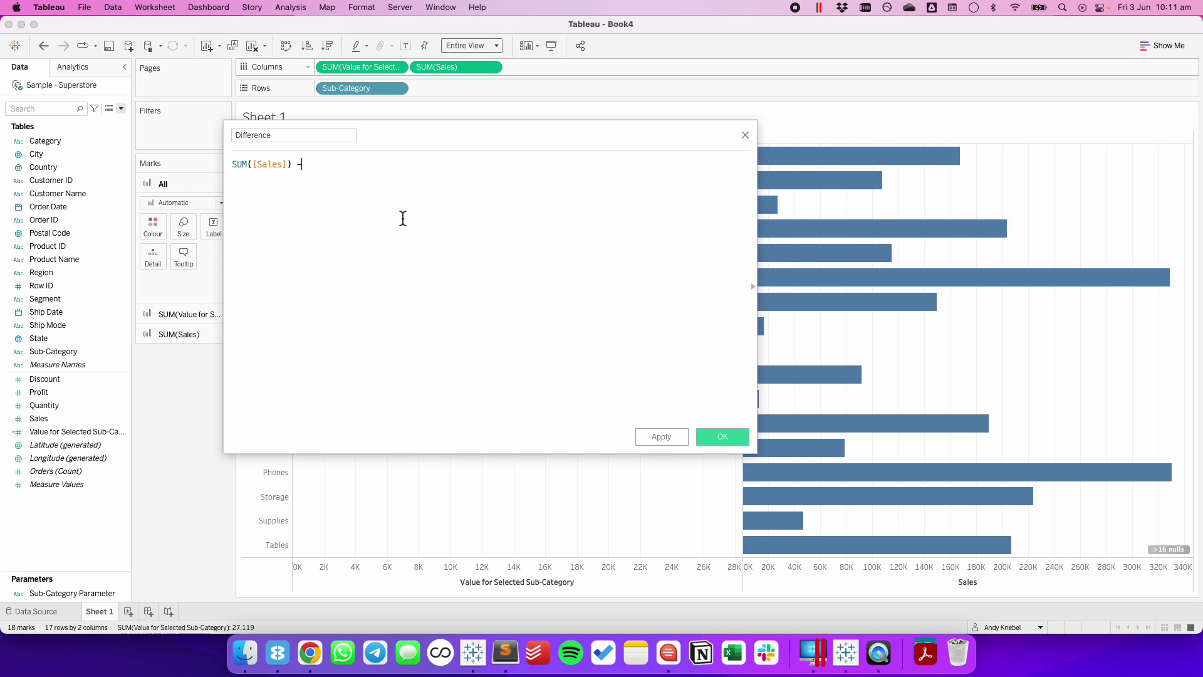
pyautogui.moveTo(356, 66); pyautogui.dragTo(386, 193)
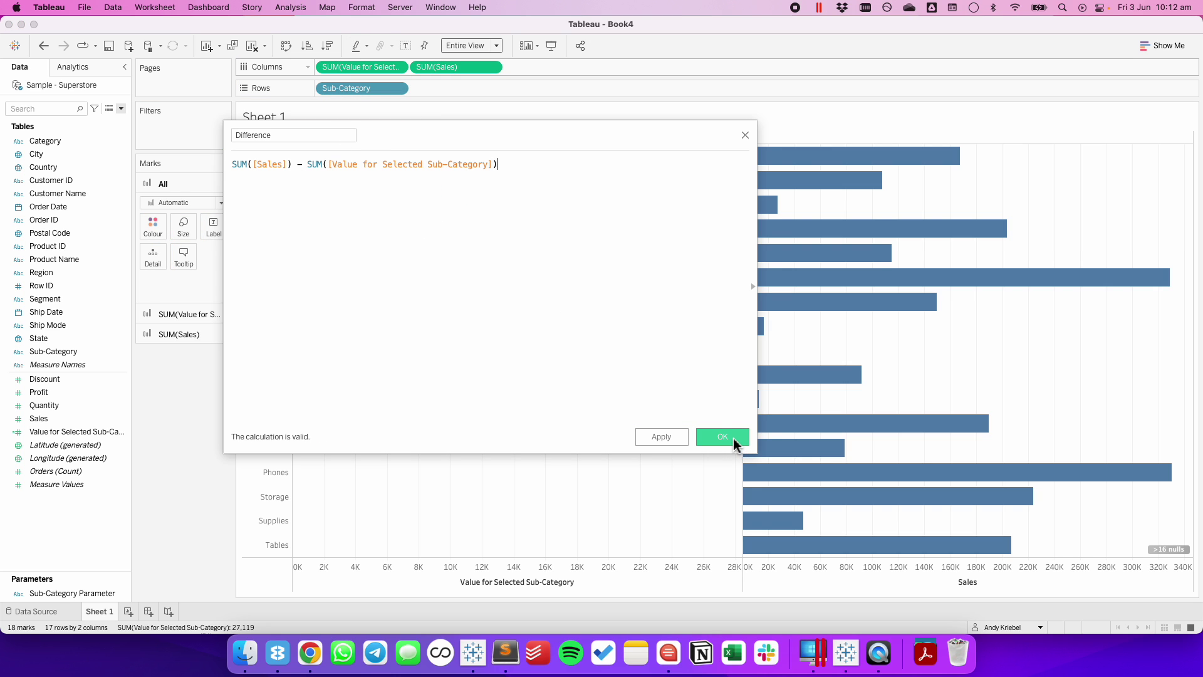
pyautogui.click(736, 443)
# Step: Add Difference as a third chart column and check it by selecting and clearing Binders
pyautogui.moveTo(68, 379); pyautogui.dragTo(541, 65)
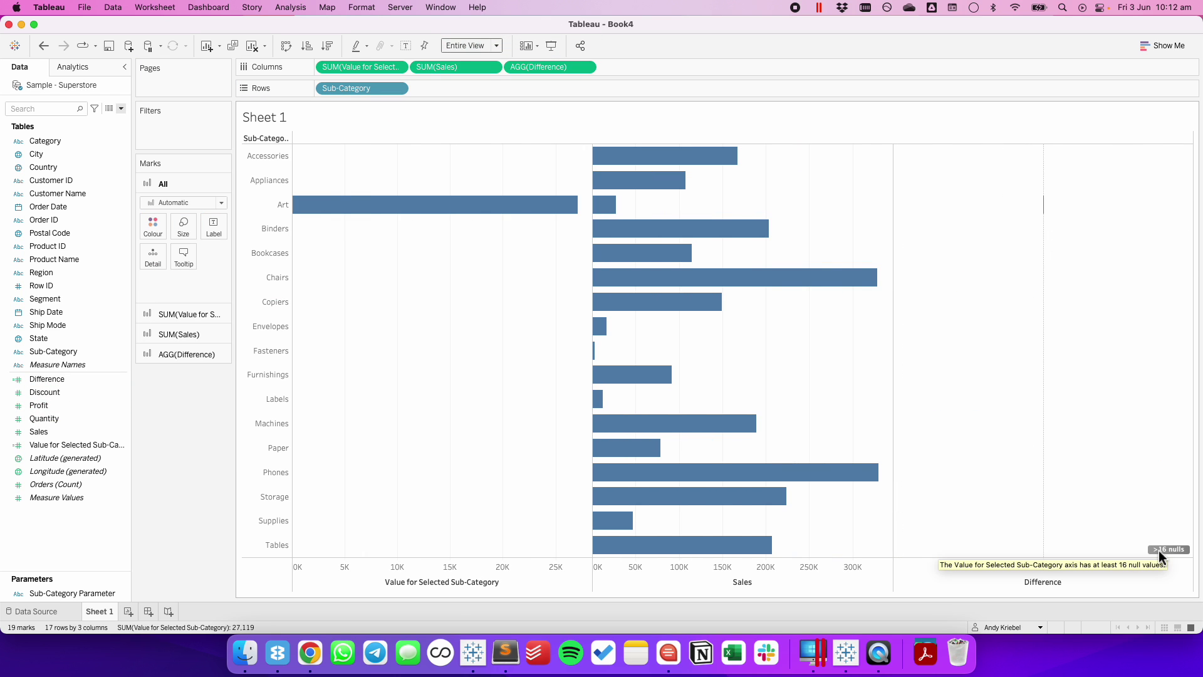
pyautogui.click(623, 230)
pyautogui.click(421, 238)
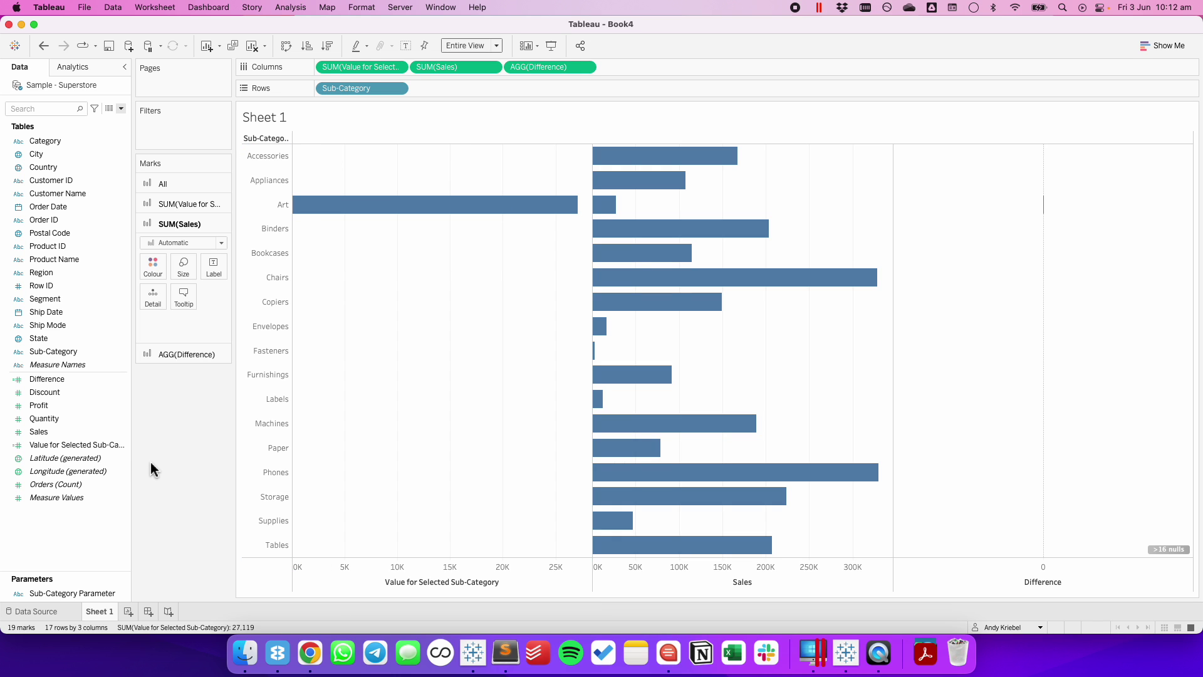
# Step: Wrap the Value for Selected Sub-Category formula in { FIXED : SUM( ... ) }
pyautogui.click(69, 446)
pyautogui.rightClick(69, 453)
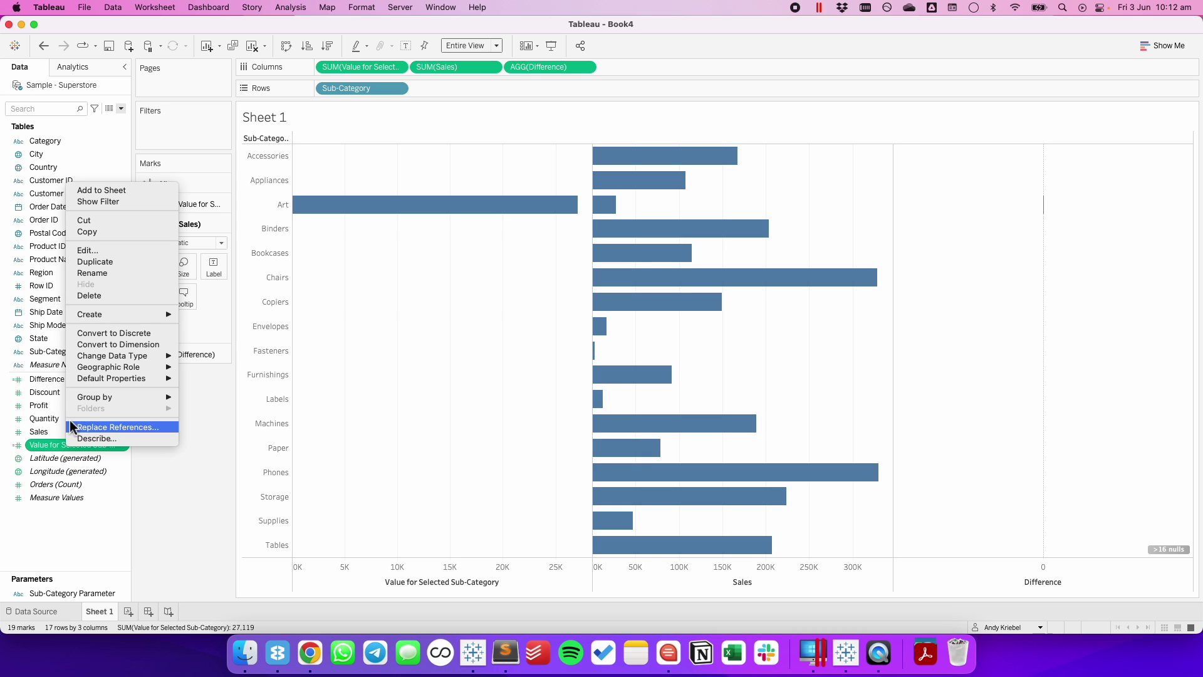
pyautogui.click(96, 252)
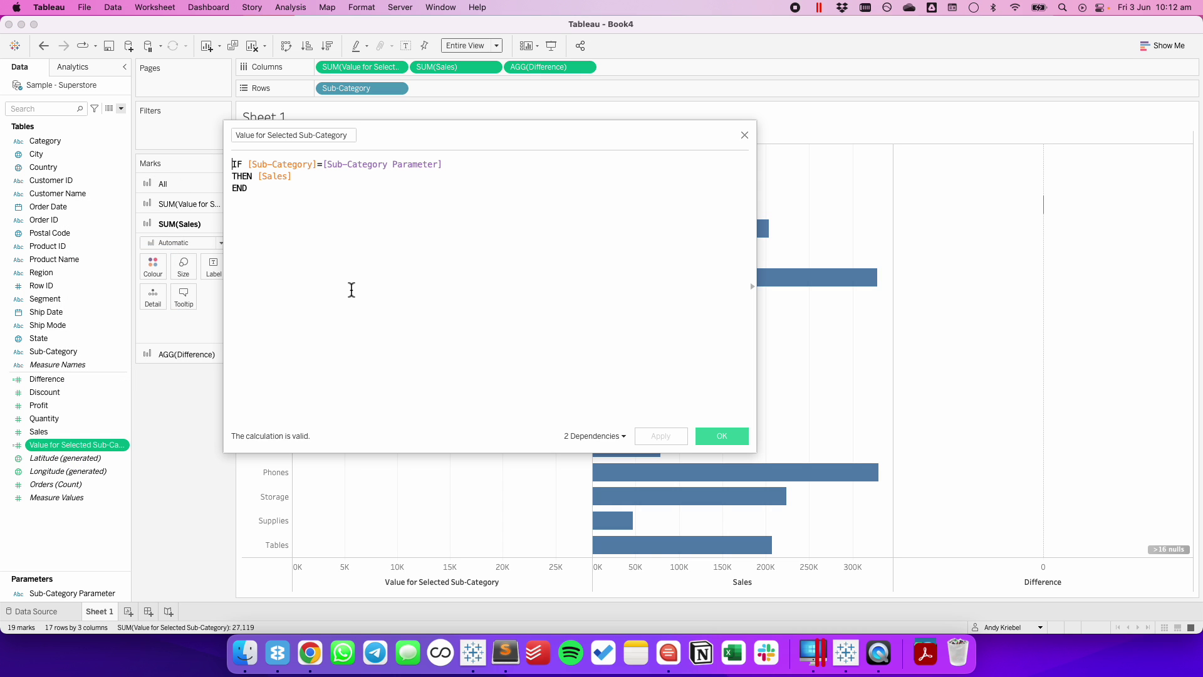
pyautogui.press('Return')
pyautogui.press('Up')
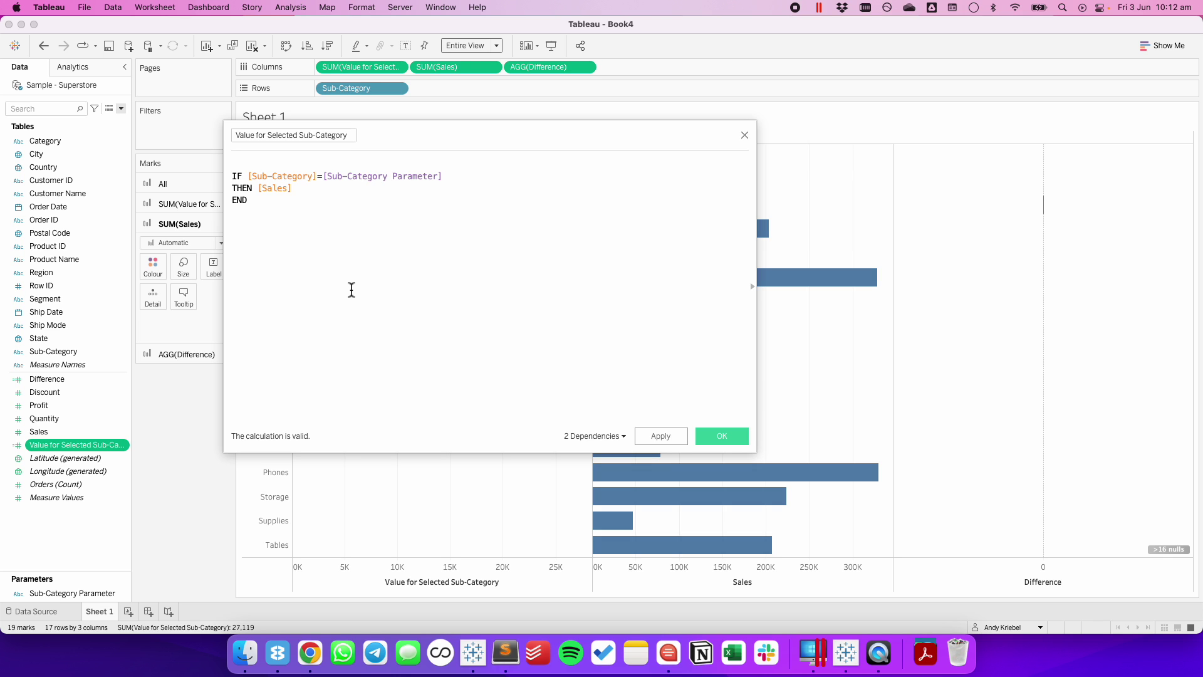
pyautogui.write('{ FIXED')
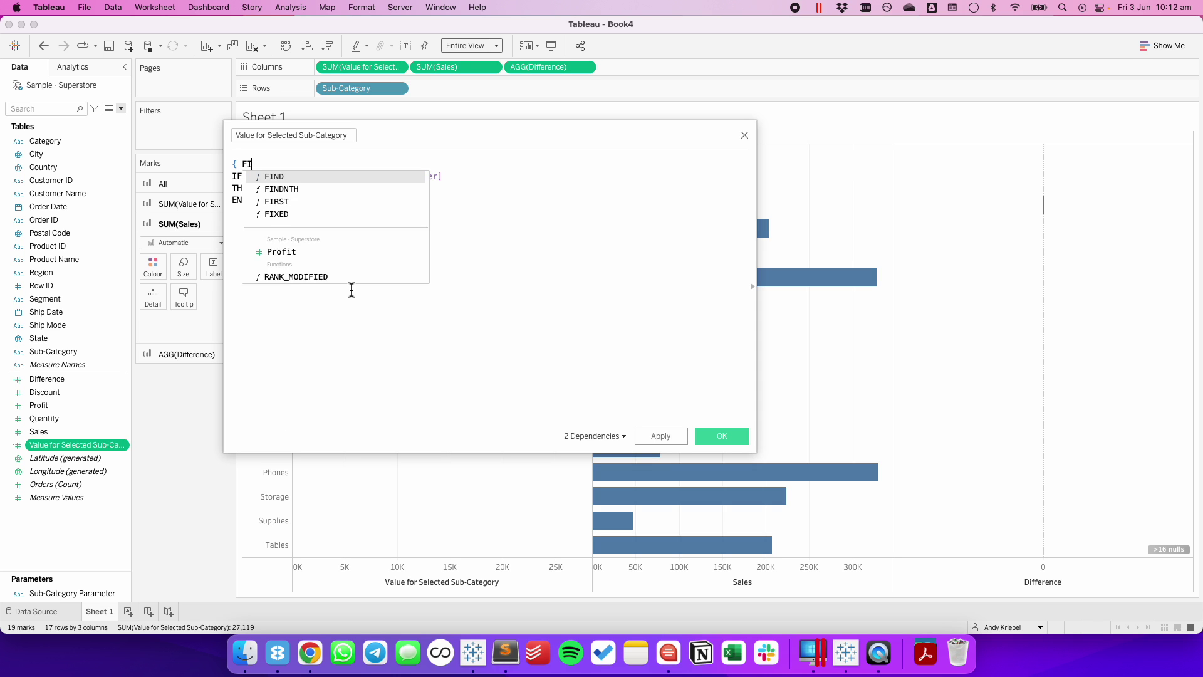
pyautogui.press('Return')
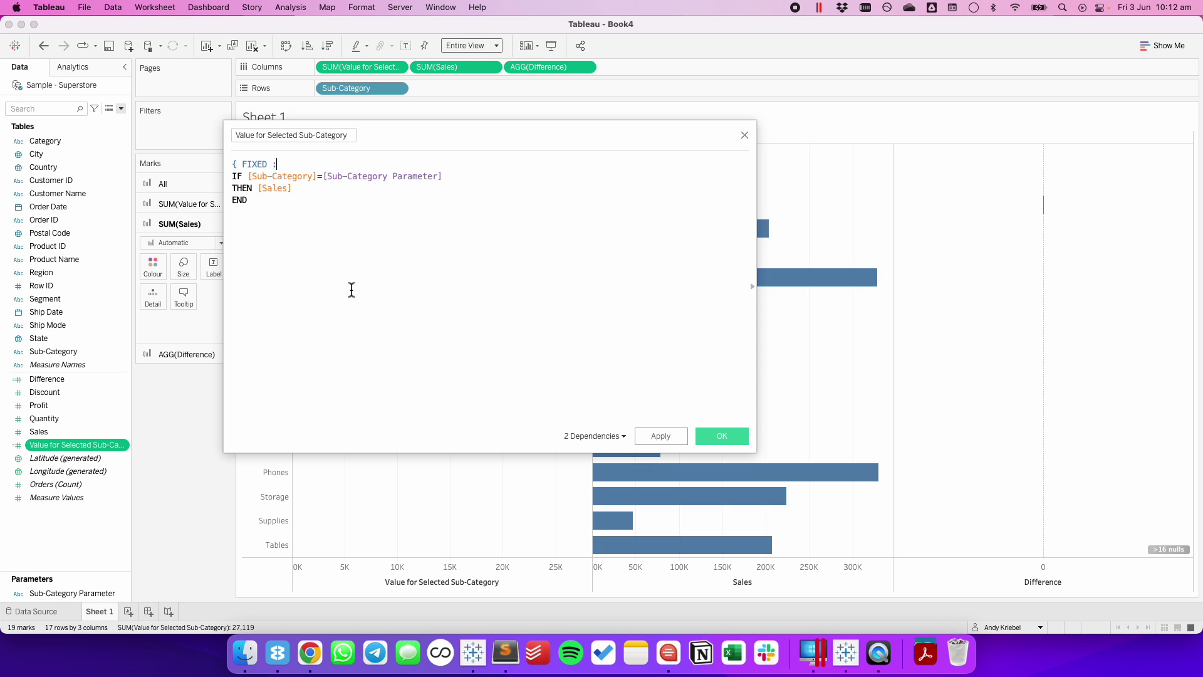
pyautogui.write(': SUM(')
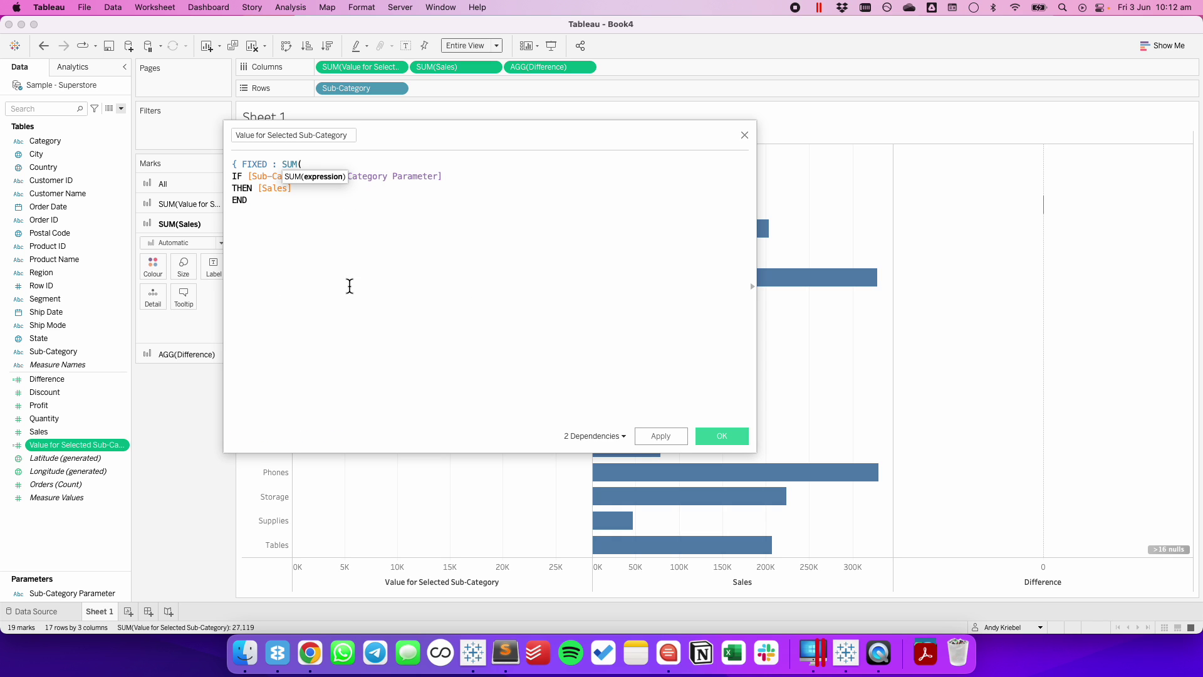
pyautogui.write(')')
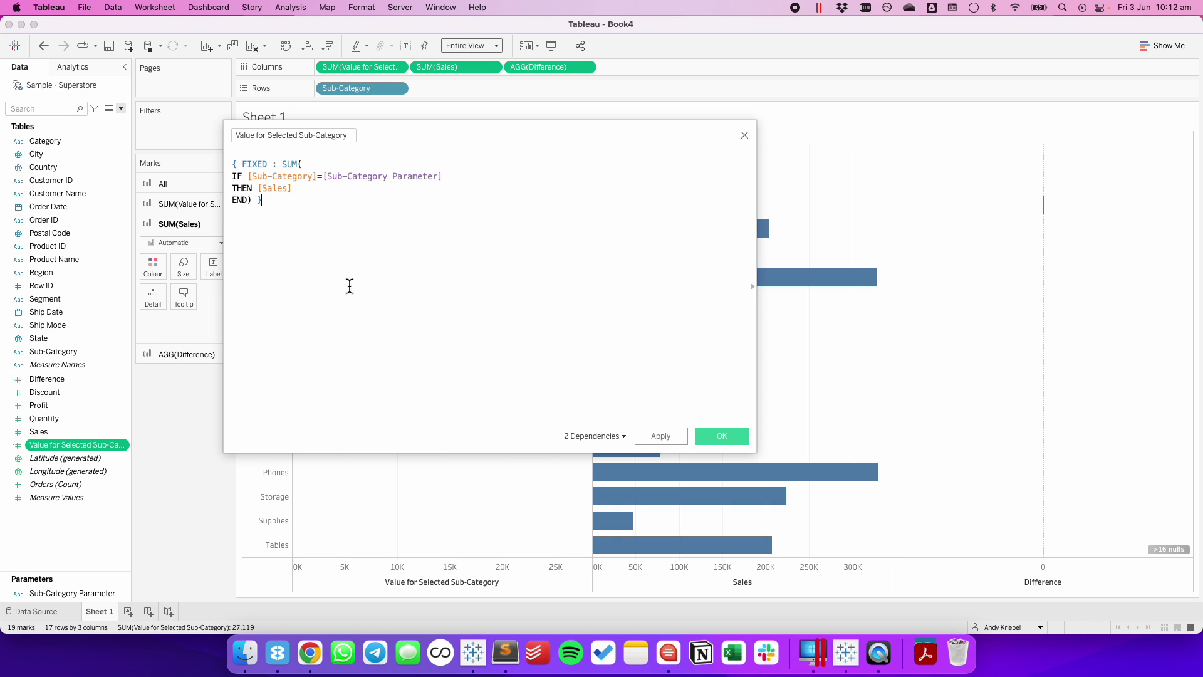
# Step: Apply and save the FIXED calculation, then test it by selecting and clearing Binders
pyautogui.click(661, 439)
pyautogui.moveTo(537, 144); pyautogui.dragTo(556, 212)
pyautogui.click(746, 506)
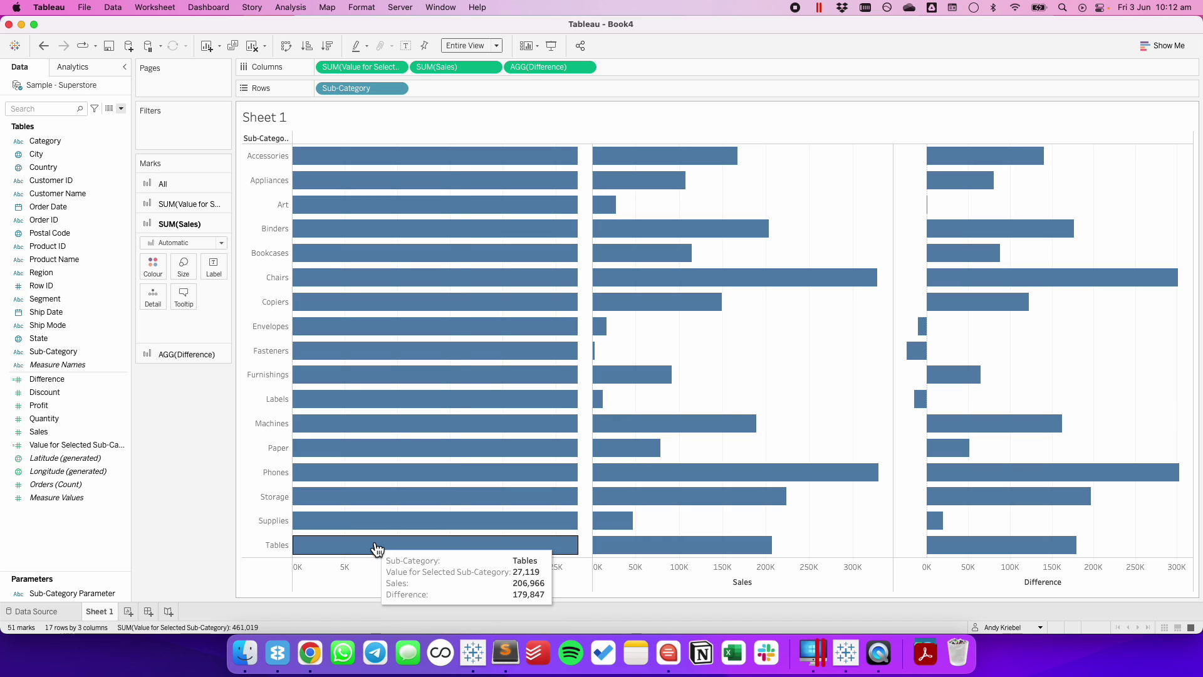
pyautogui.click(269, 229)
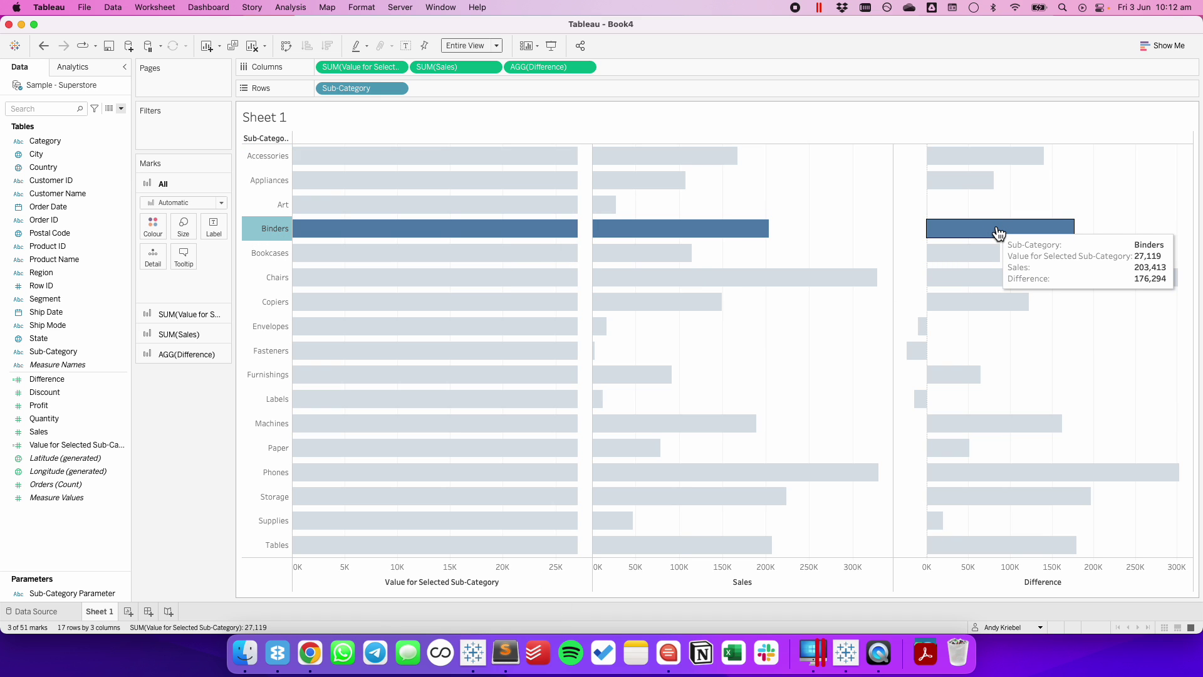
pyautogui.click(849, 227)
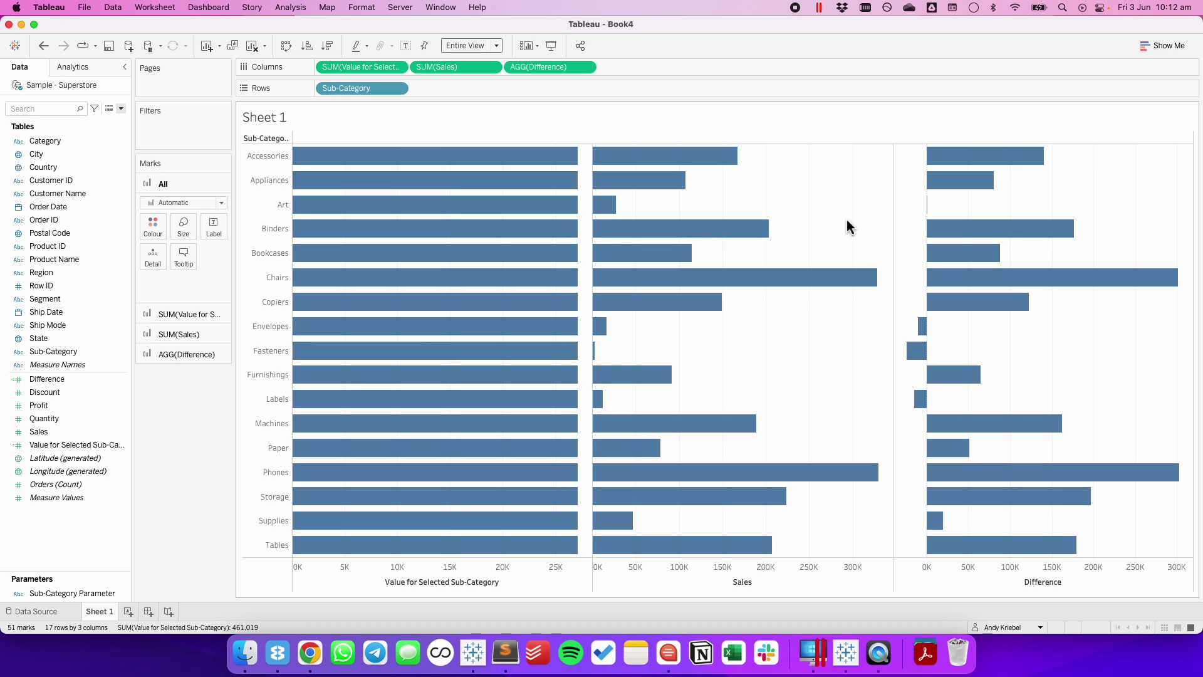
# Step: Wrap the Value for Selected Sub-Category formula in ZN( ) to replace nulls with zero
pyautogui.rightClick(86, 445)
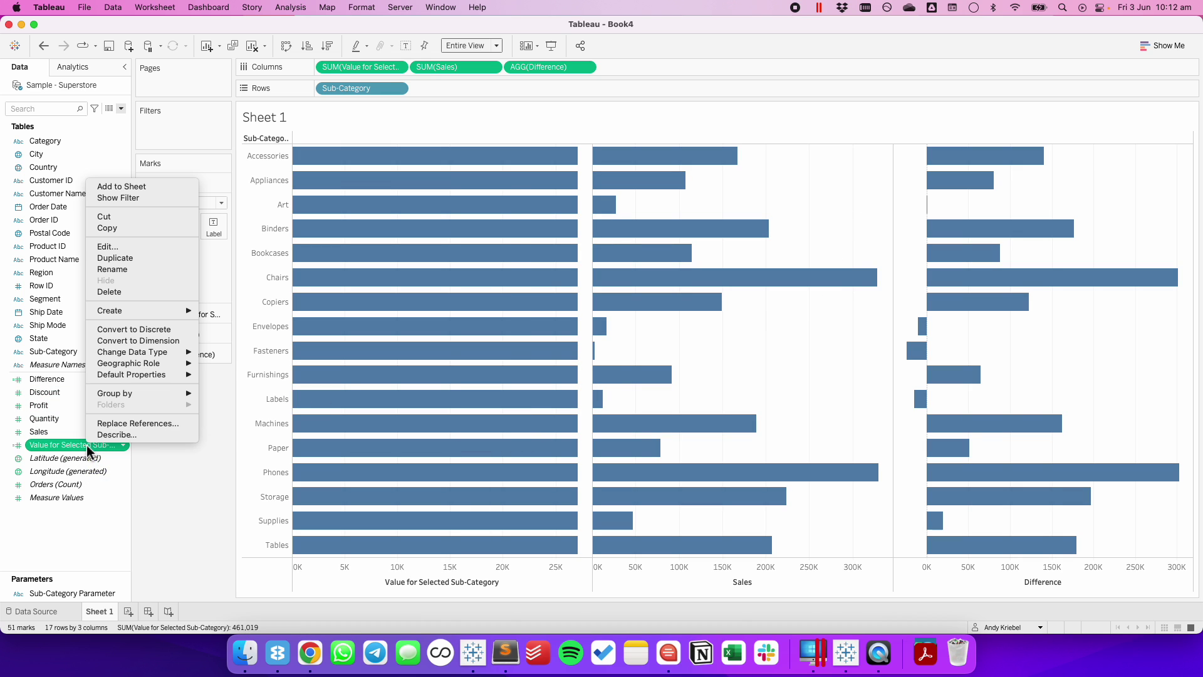
pyautogui.click(121, 245)
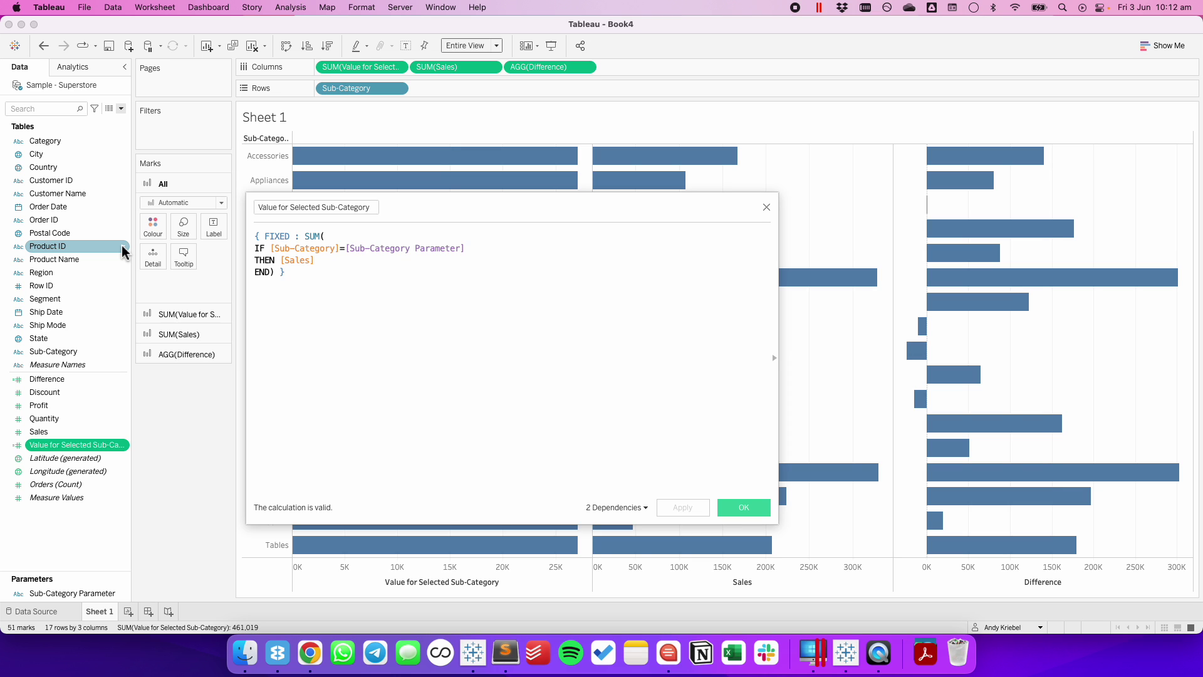
pyautogui.press('Return')
pyautogui.press('Up')
pyautogui.write('ZN')
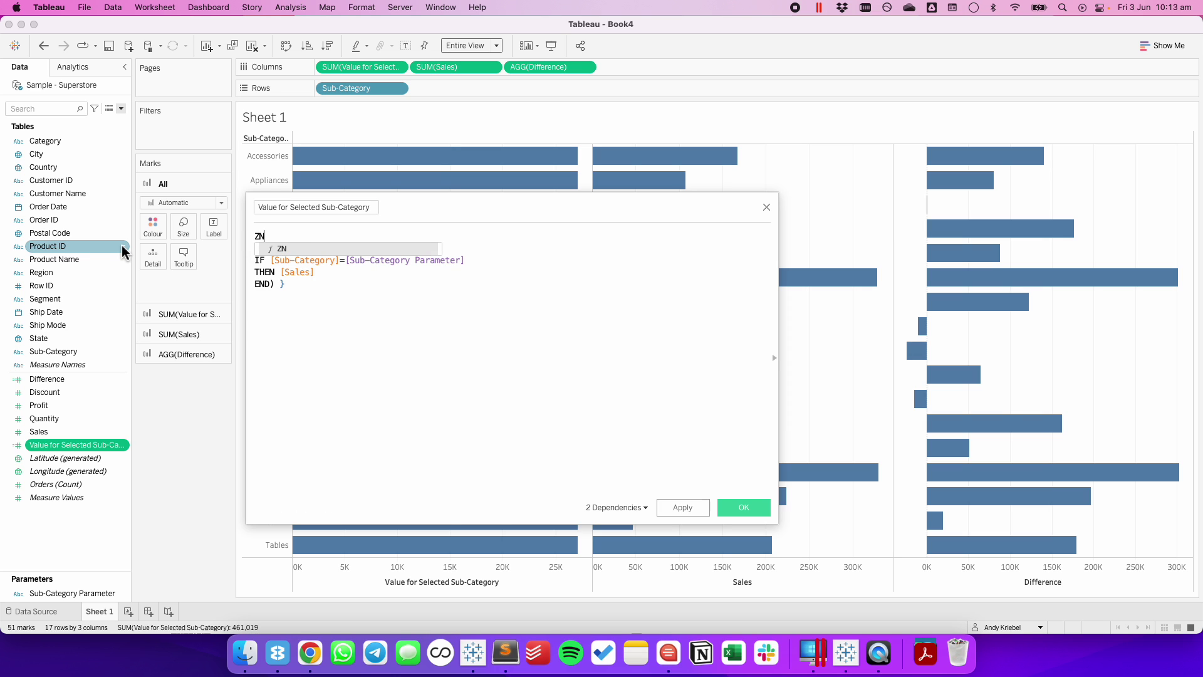
pyautogui.write('(')
pyautogui.press('super+Down')
pyautogui.write(')')
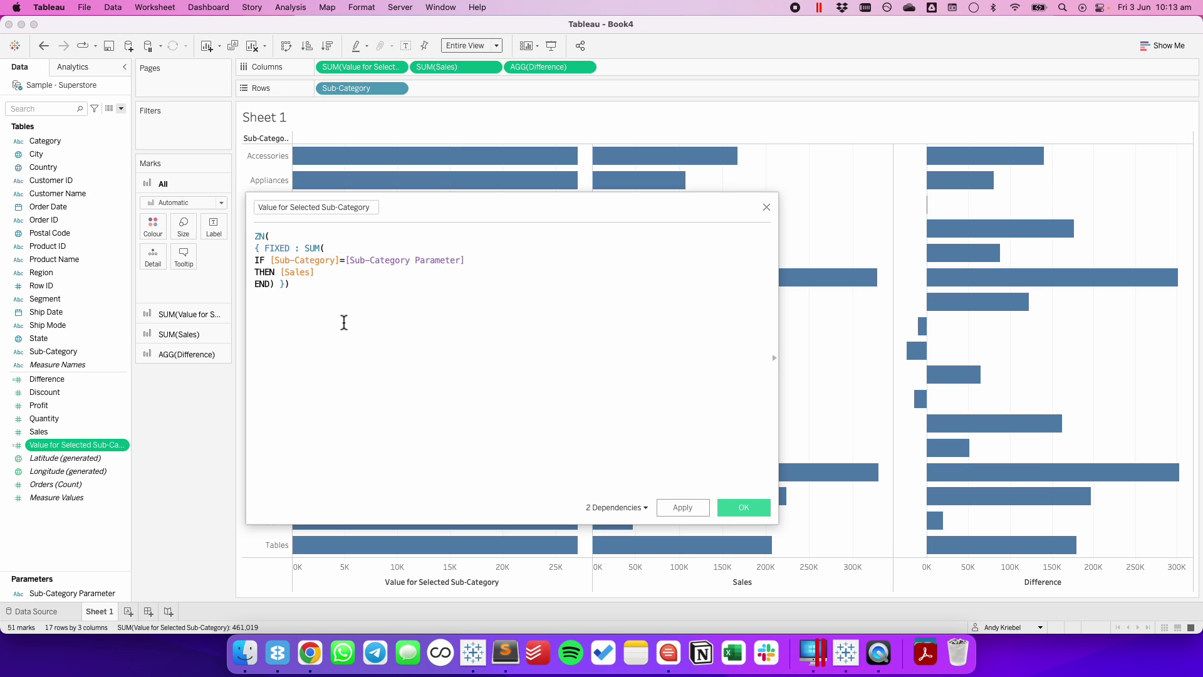
# Step: Save the calculation, remove the Value and Sales bars, and sort by Difference descending
pyautogui.click(729, 509)
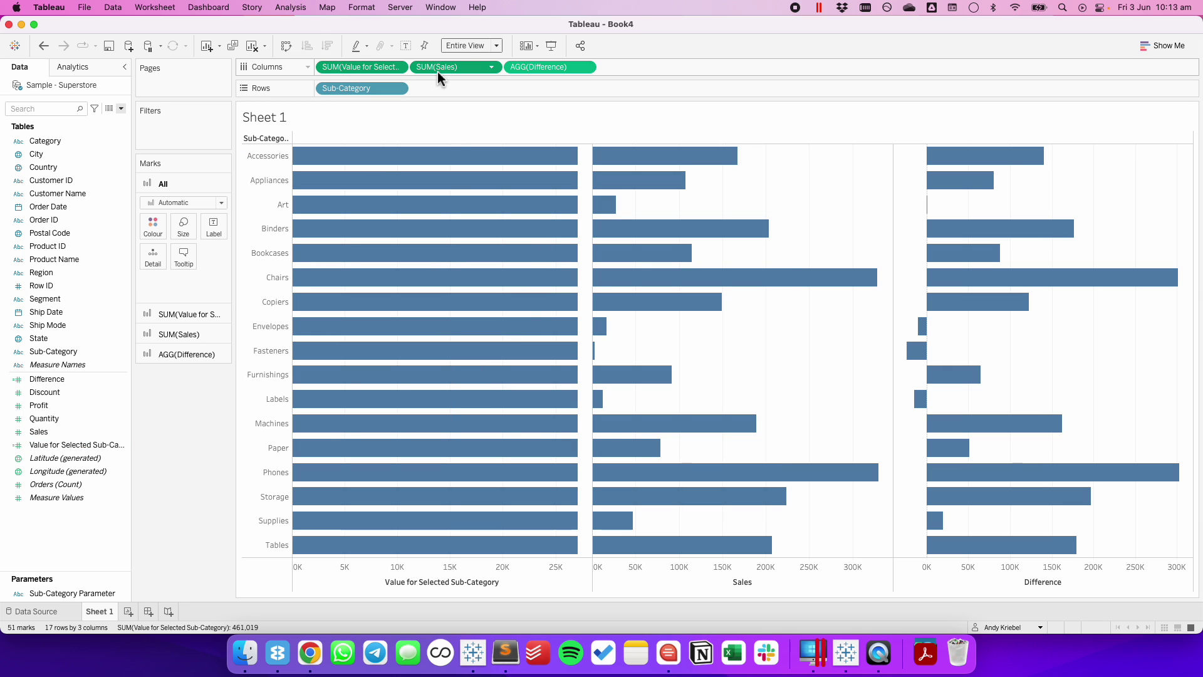
pyautogui.press('Delete')
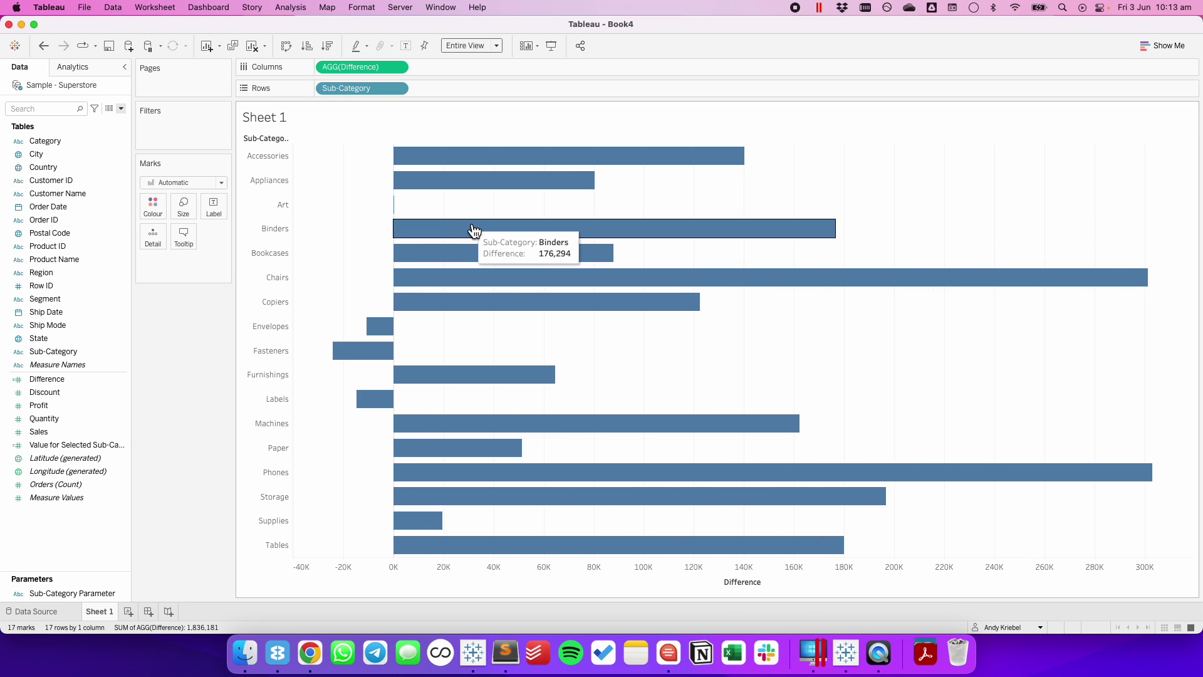
pyautogui.click(768, 582)
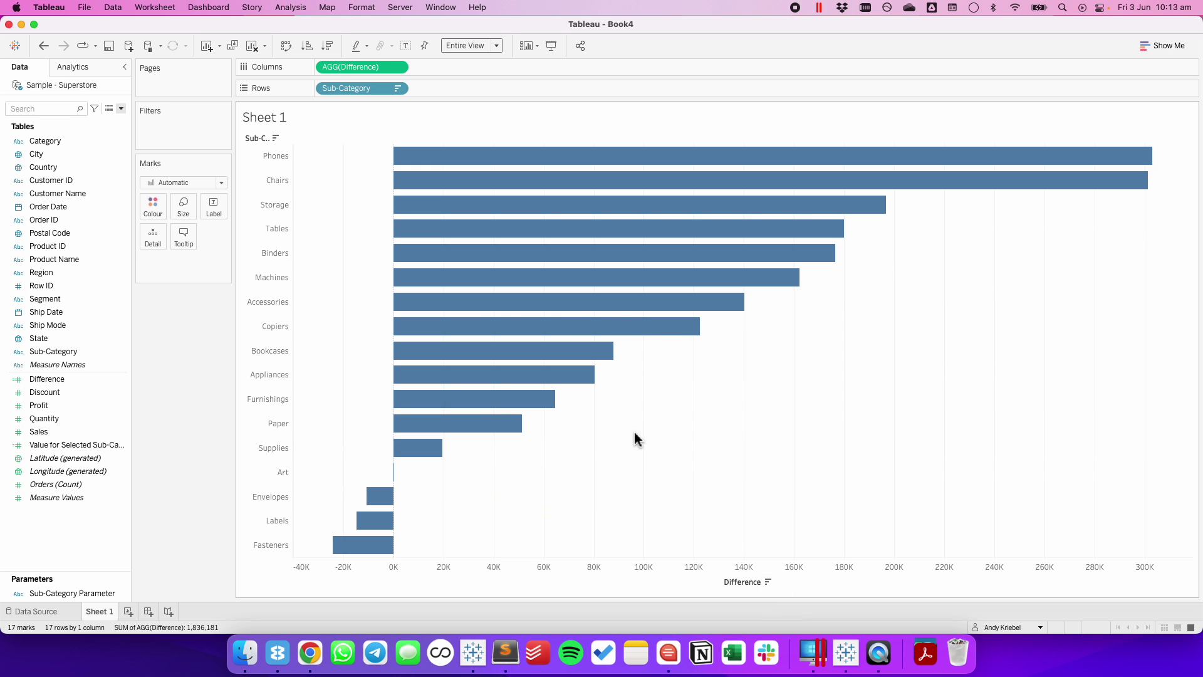
# Step: Add a Change Parameter worksheet action named 'Update Sub-Category Parameter'
pyautogui.click(159, 9)
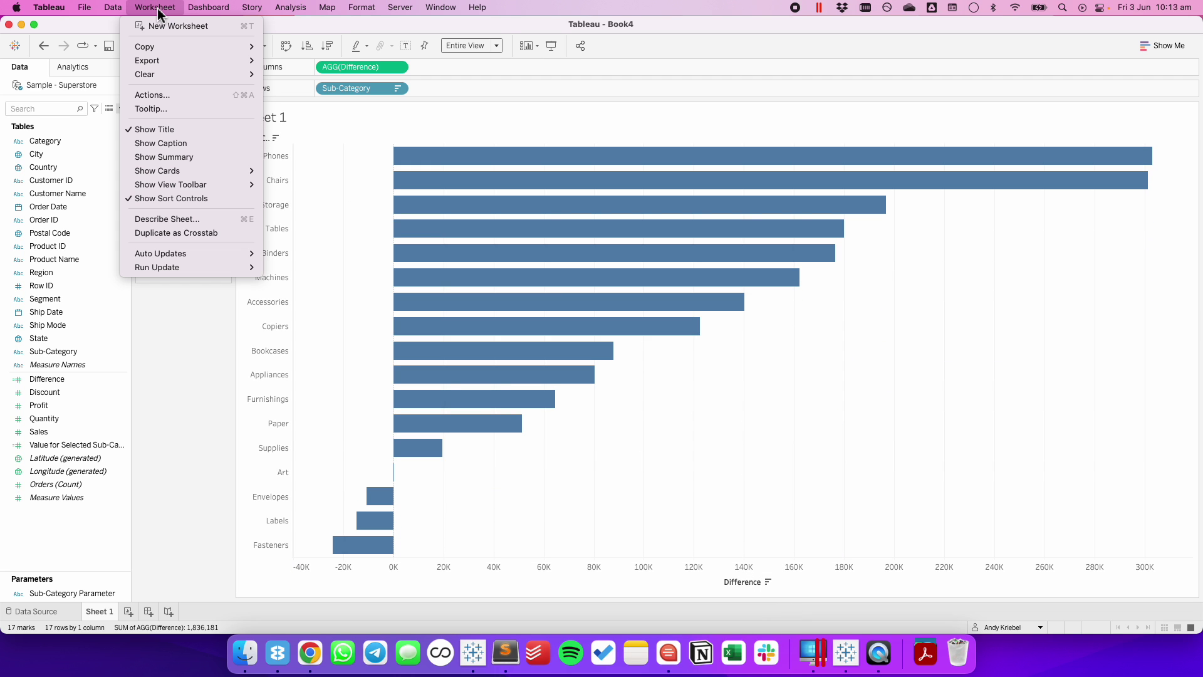
pyautogui.click(169, 94)
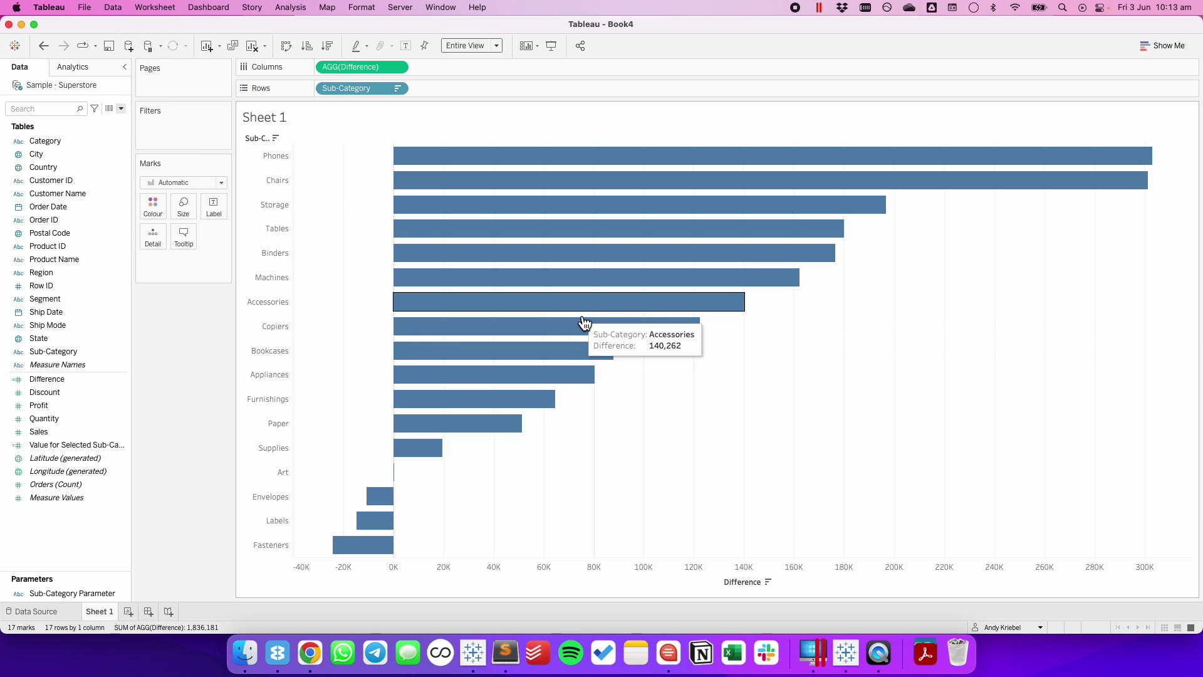
pyautogui.click(469, 410)
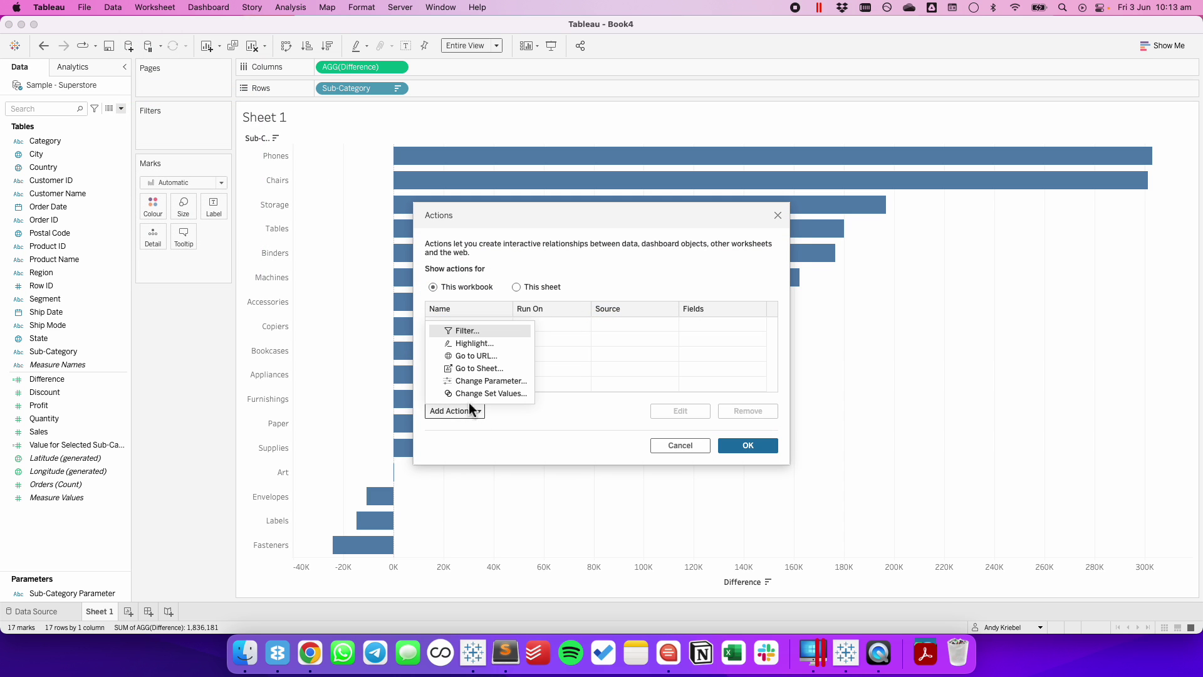
pyautogui.click(482, 381)
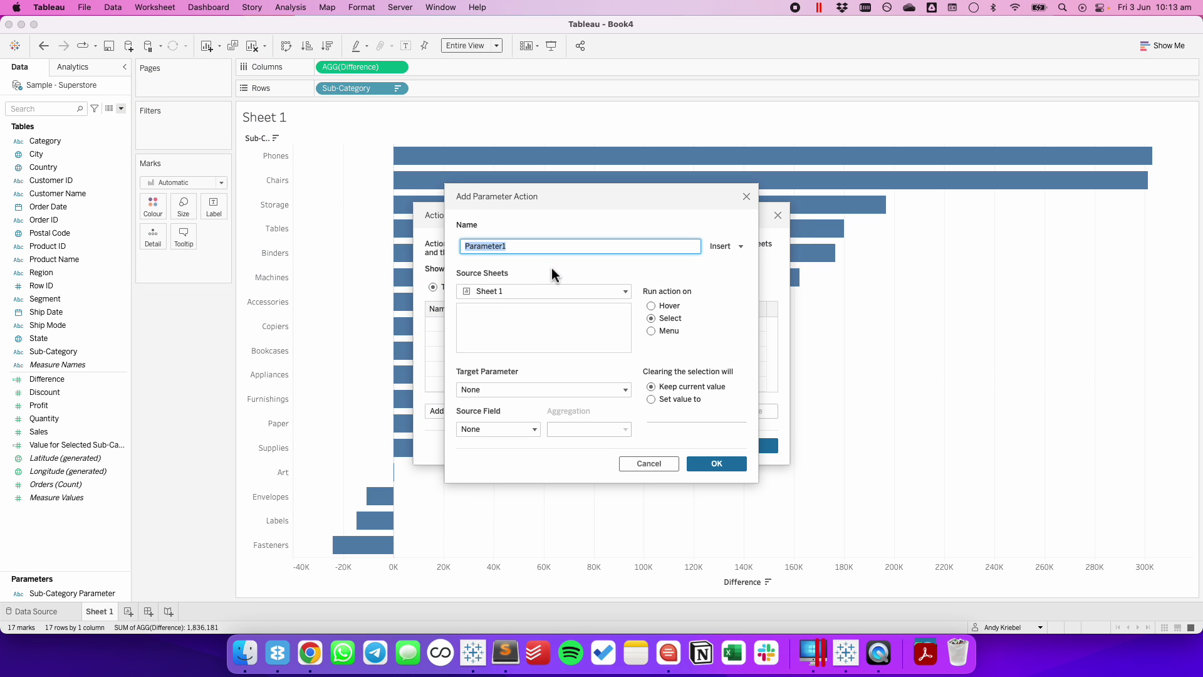
pyautogui.press('BackSpace')
pyautogui.press('super+Left')
pyautogui.write('Update ')
pyautogui.write('Siub')
pyautogui.press('BackSpace')
pyautogui.press('BackSpace')
pyautogui.press('BackSpace')
pyautogui.write('ub-Category')
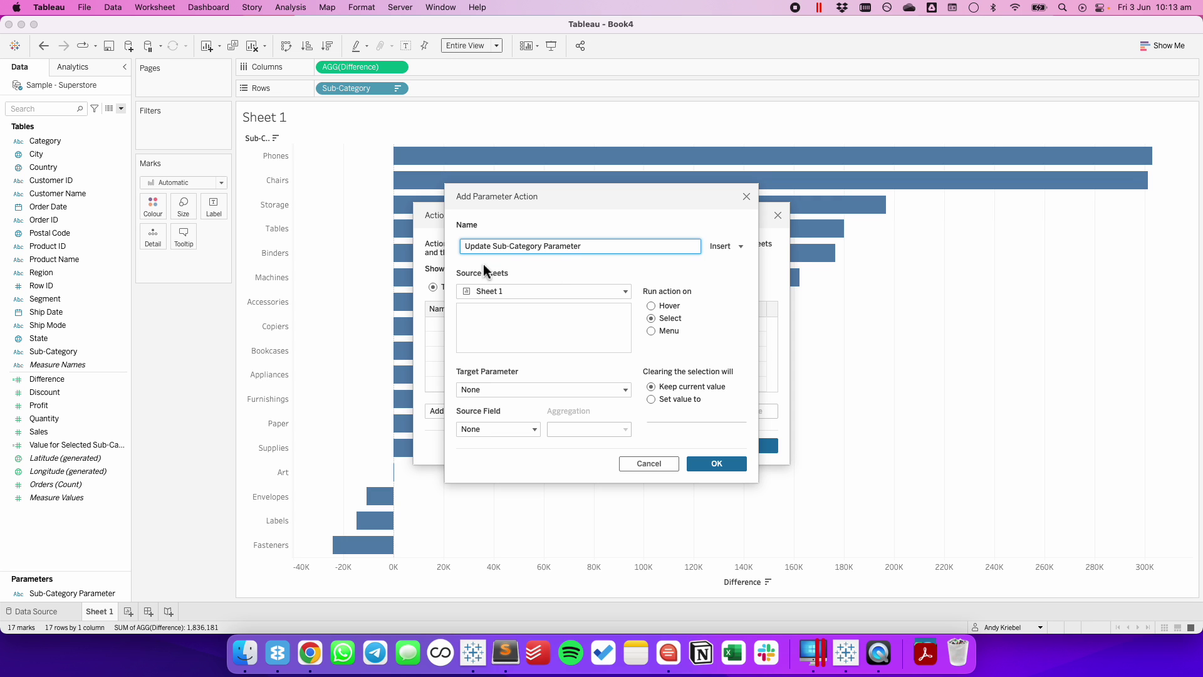
pyautogui.moveTo(543, 247); pyautogui.dragTo(610, 251)
pyautogui.moveTo(493, 246); pyautogui.dragTo(461, 250)
# Step: Target Sub-Category Parameter from source field Sub-Category, resetting when cleared, and save the action
pyautogui.click(495, 390)
pyautogui.click(502, 420)
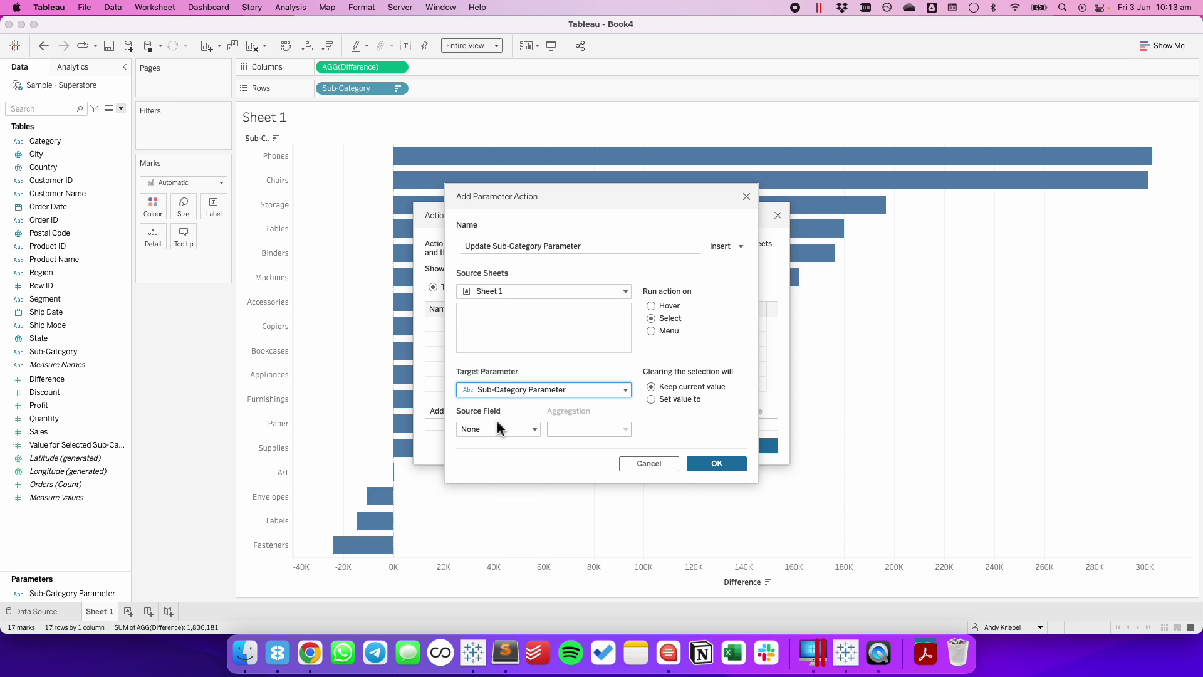
pyautogui.click(498, 428)
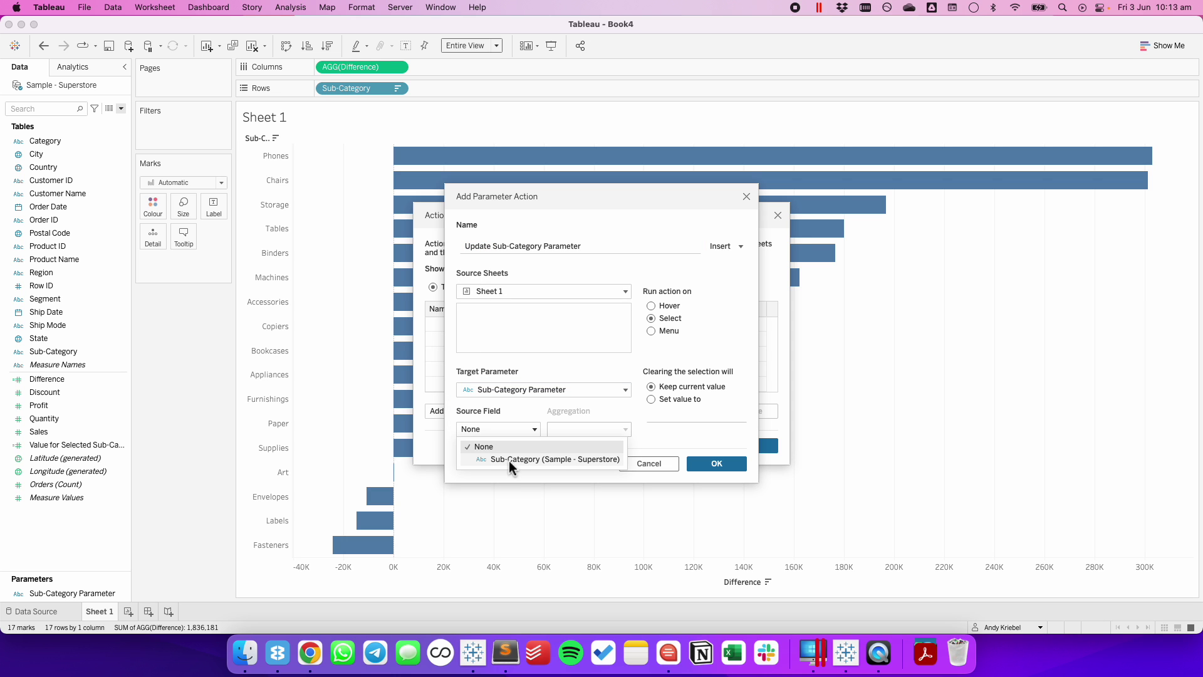
pyautogui.click(509, 461)
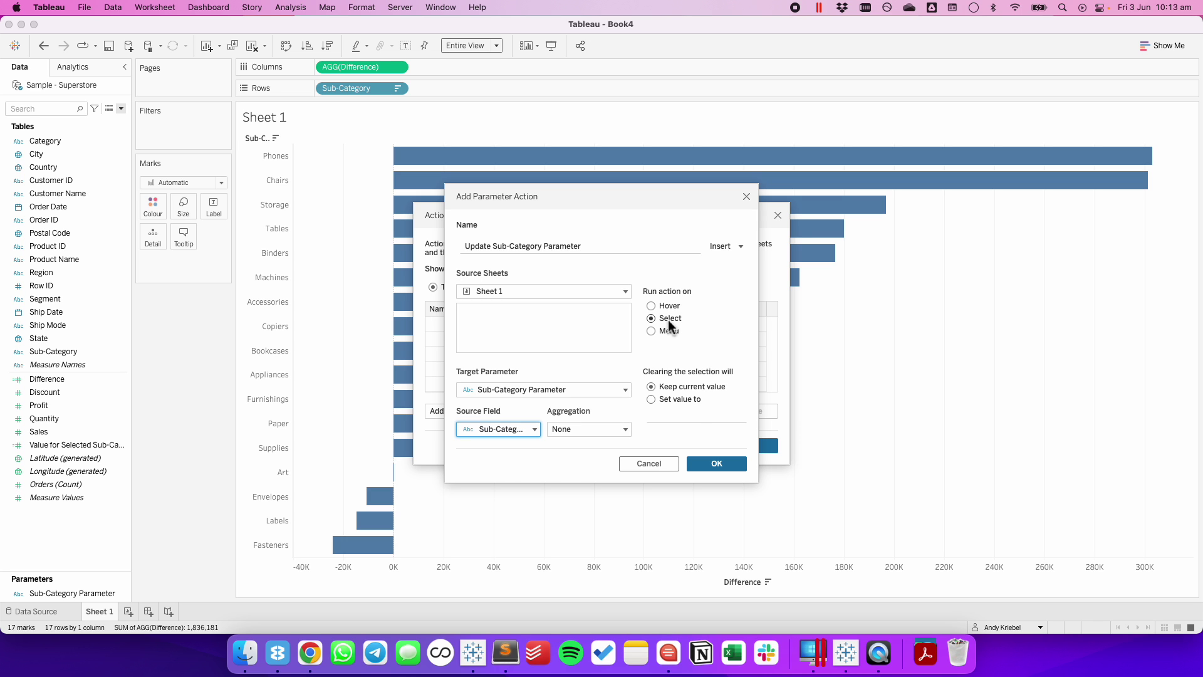
pyautogui.click(652, 401)
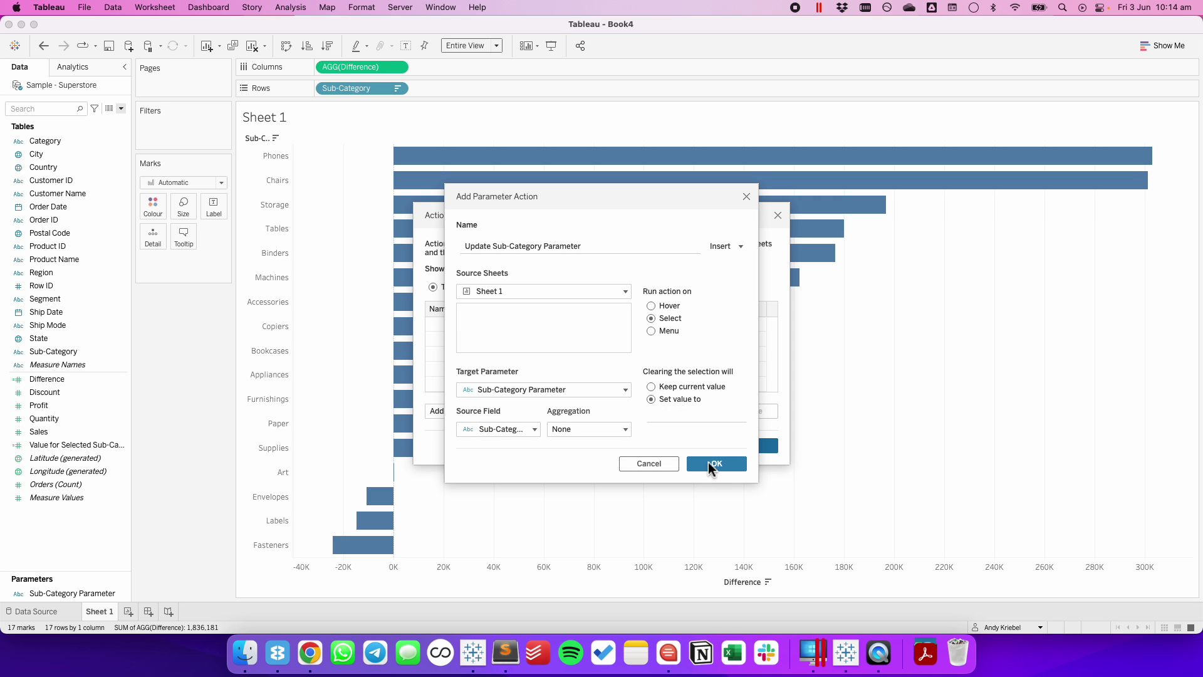
pyautogui.click(711, 464)
pyautogui.click(749, 446)
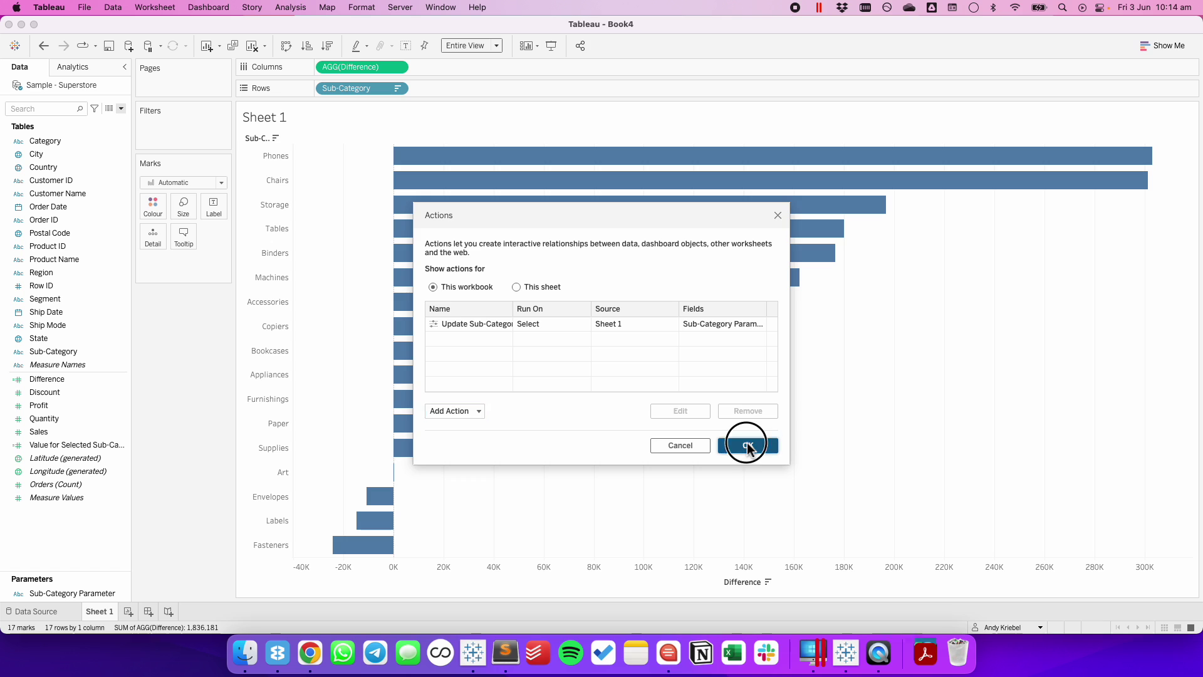
# Step: Select Accessories, clear the selection, then select Copiers as the Difference baseline
pyautogui.click(538, 307)
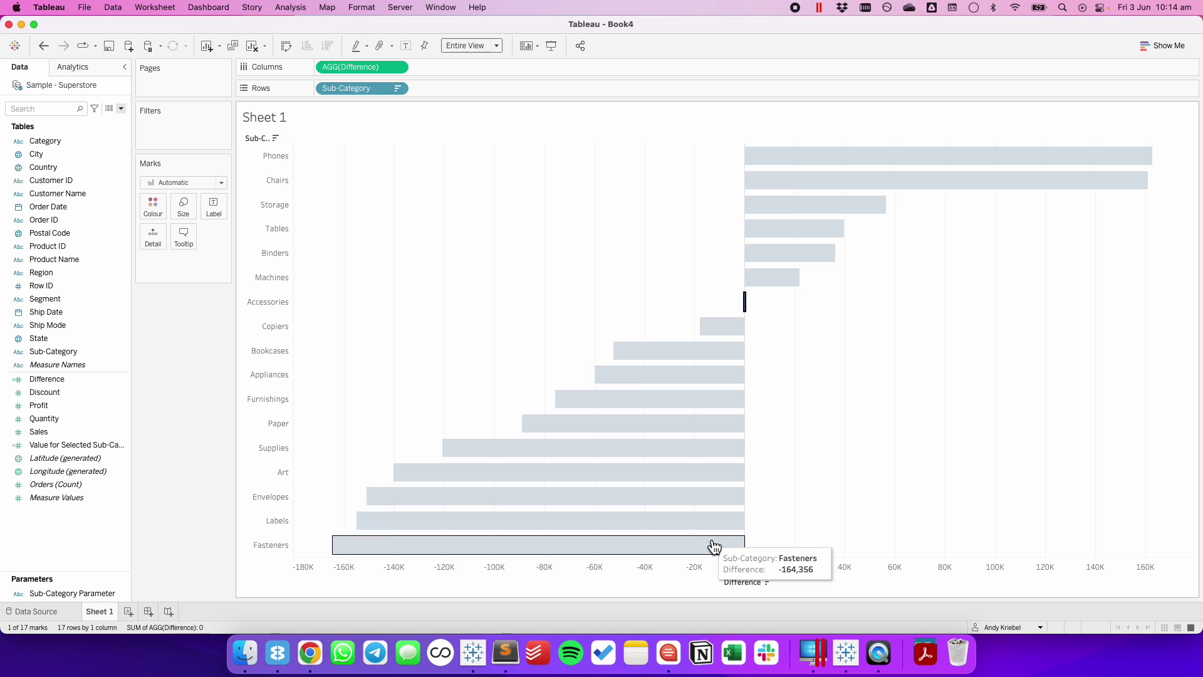
pyautogui.moveTo(715, 534)
pyautogui.click(599, 317)
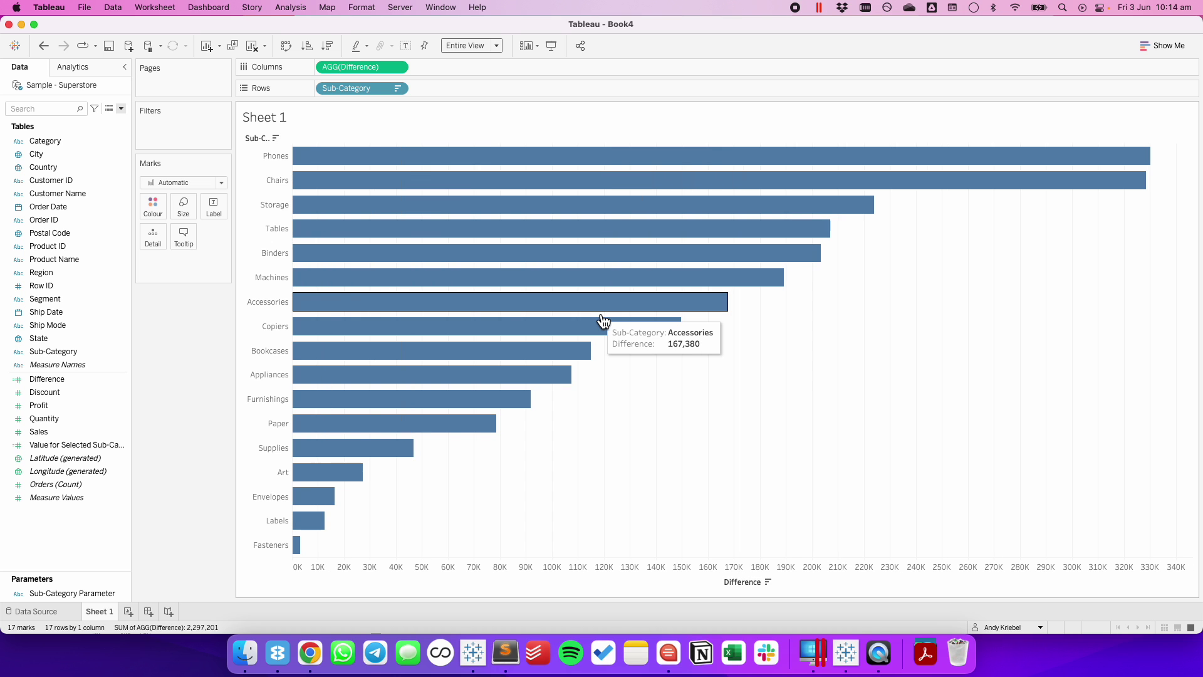
pyautogui.click(576, 330)
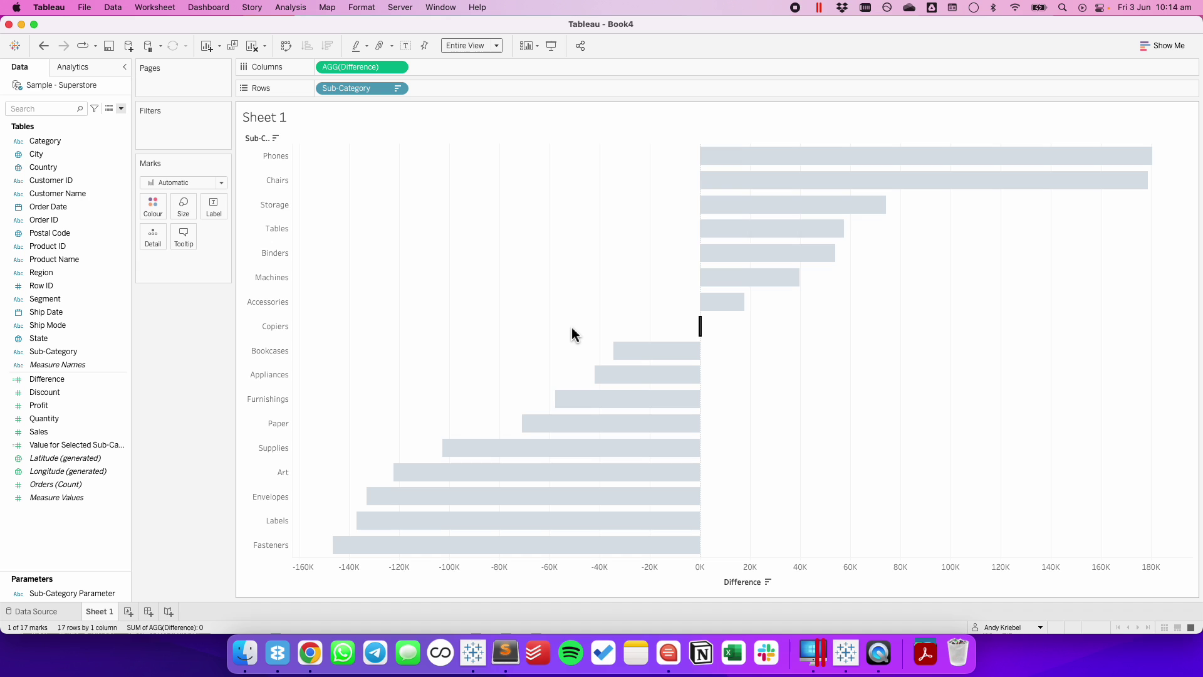
# Step: Create a calculated field named Dummy with the formula 'Dummy'
pyautogui.click(121, 109)
pyautogui.click(105, 122)
pyautogui.write('Dummy')
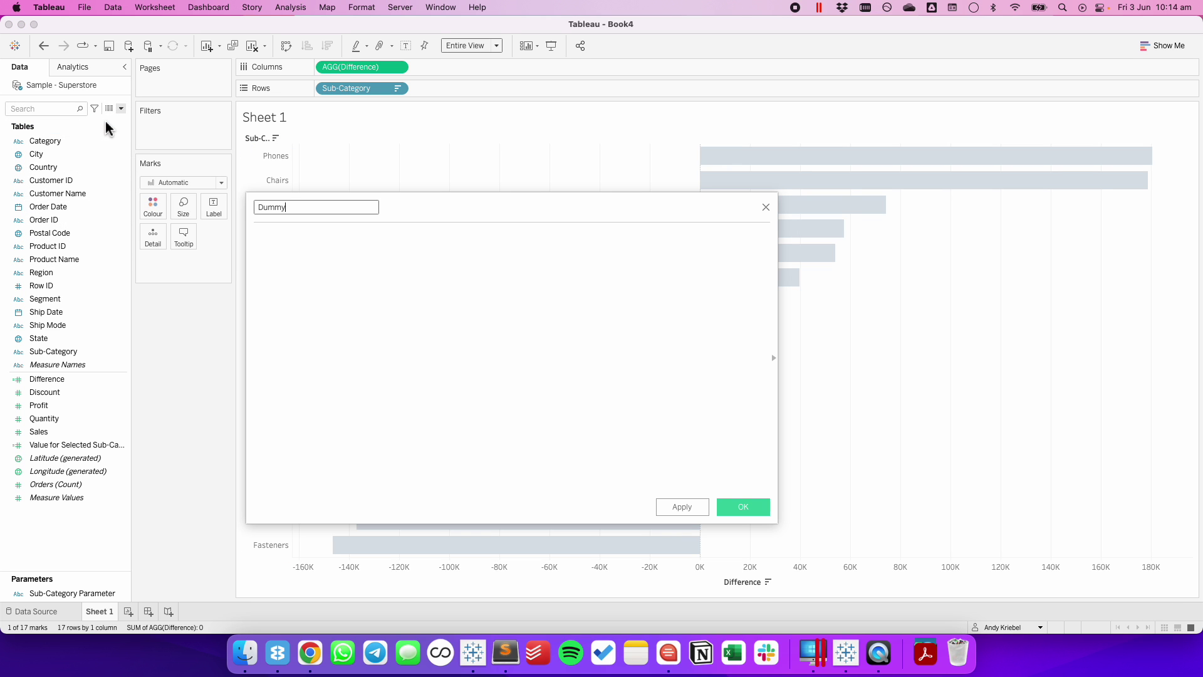
pyautogui.press('Tab')
pyautogui.write("'Dum")
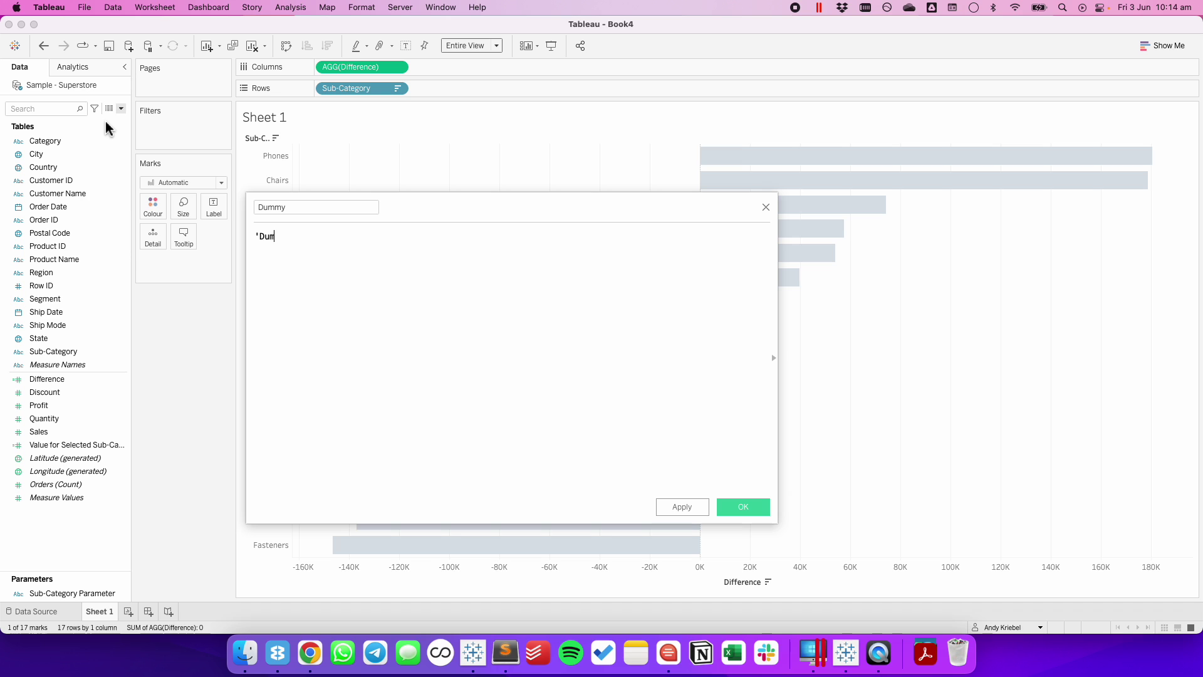
pyautogui.write("my'")
pyautogui.click(730, 507)
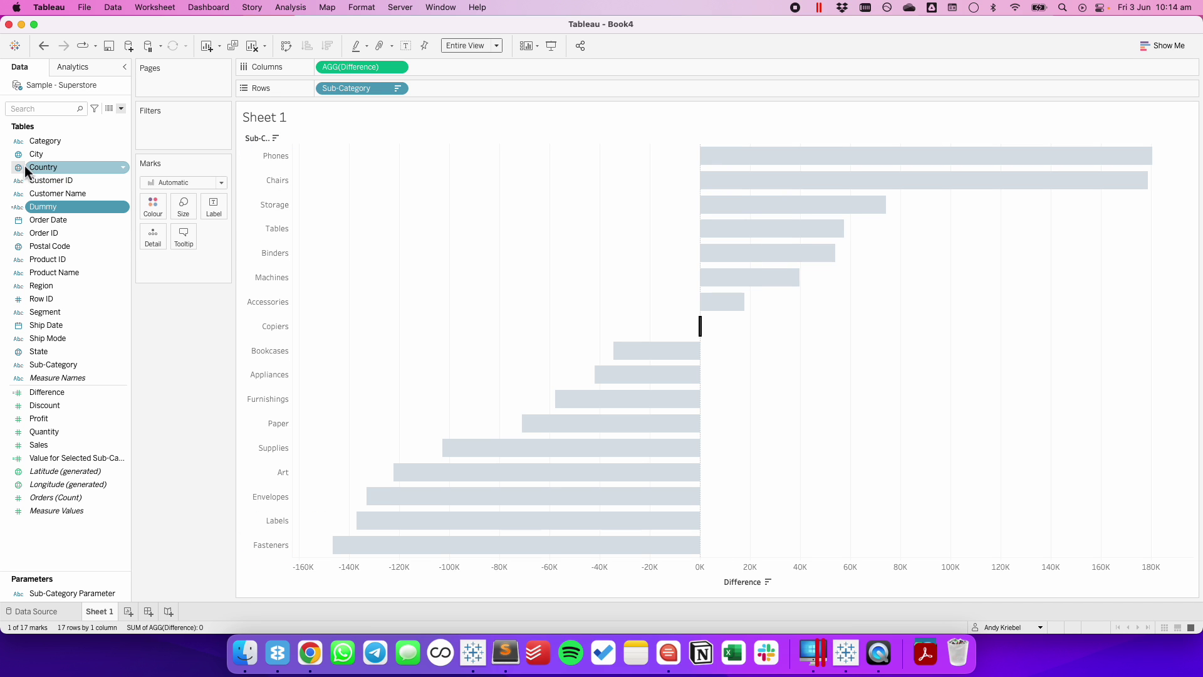
# Step: Put Dummy on the Detail card and set the bars' Colour border to None
pyautogui.moveTo(55, 208); pyautogui.dragTo(155, 241)
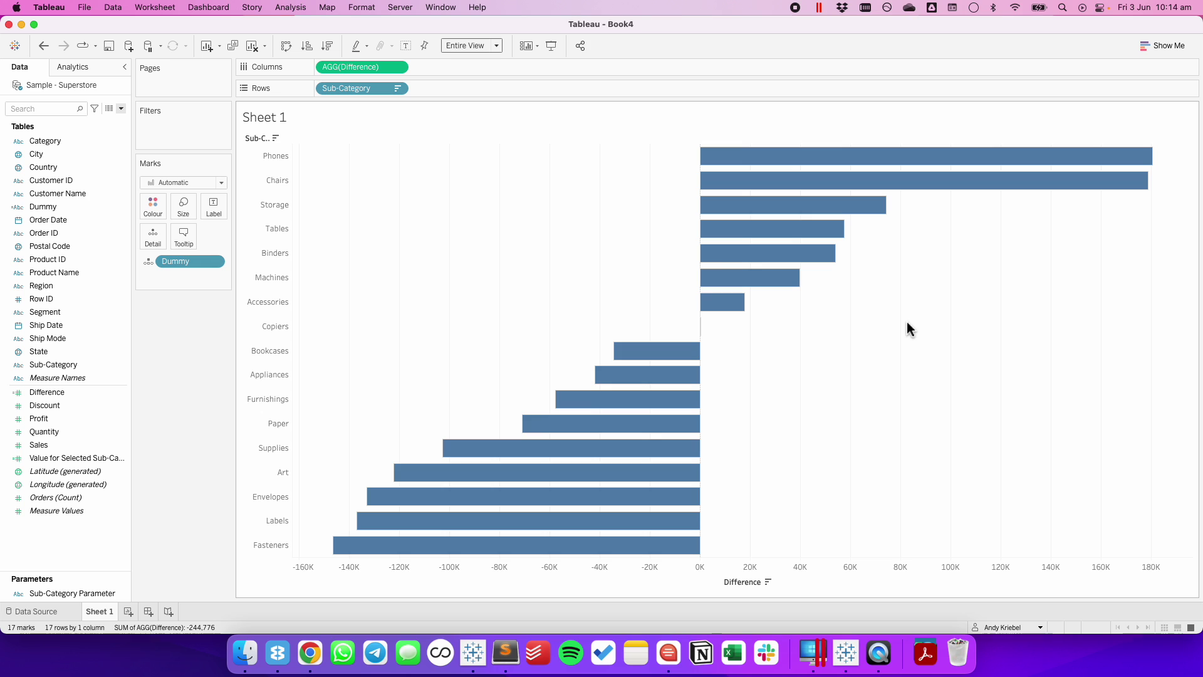
pyautogui.click(153, 207)
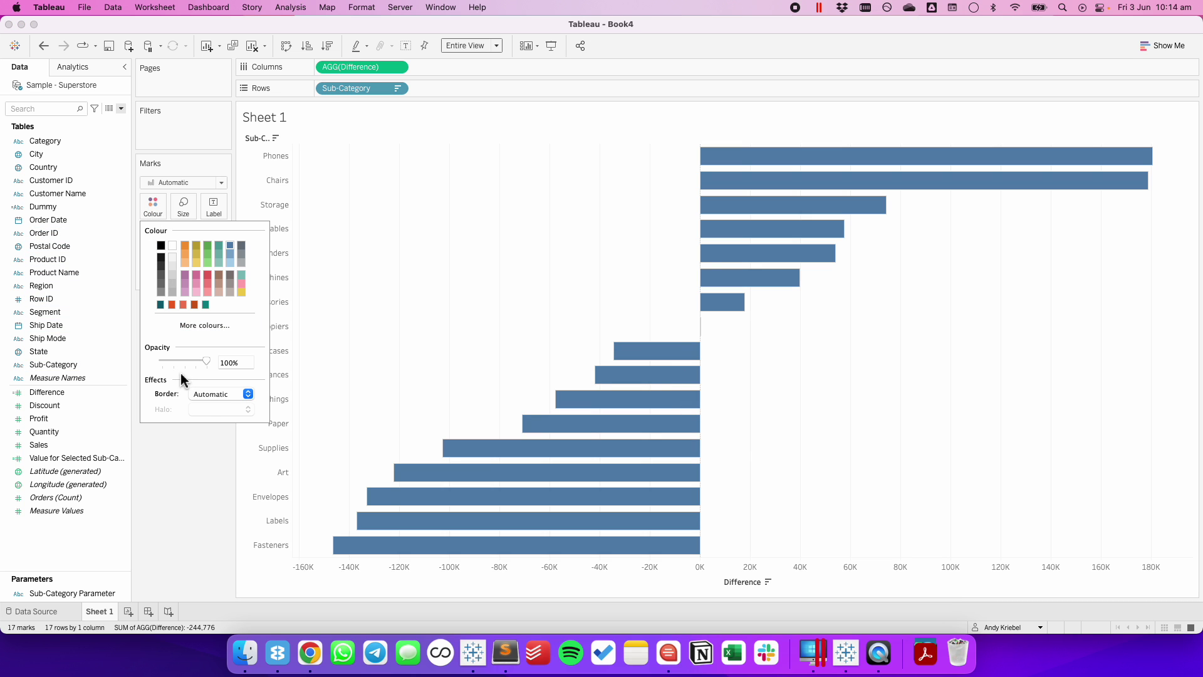
pyautogui.click(232, 394)
pyautogui.click(388, 291)
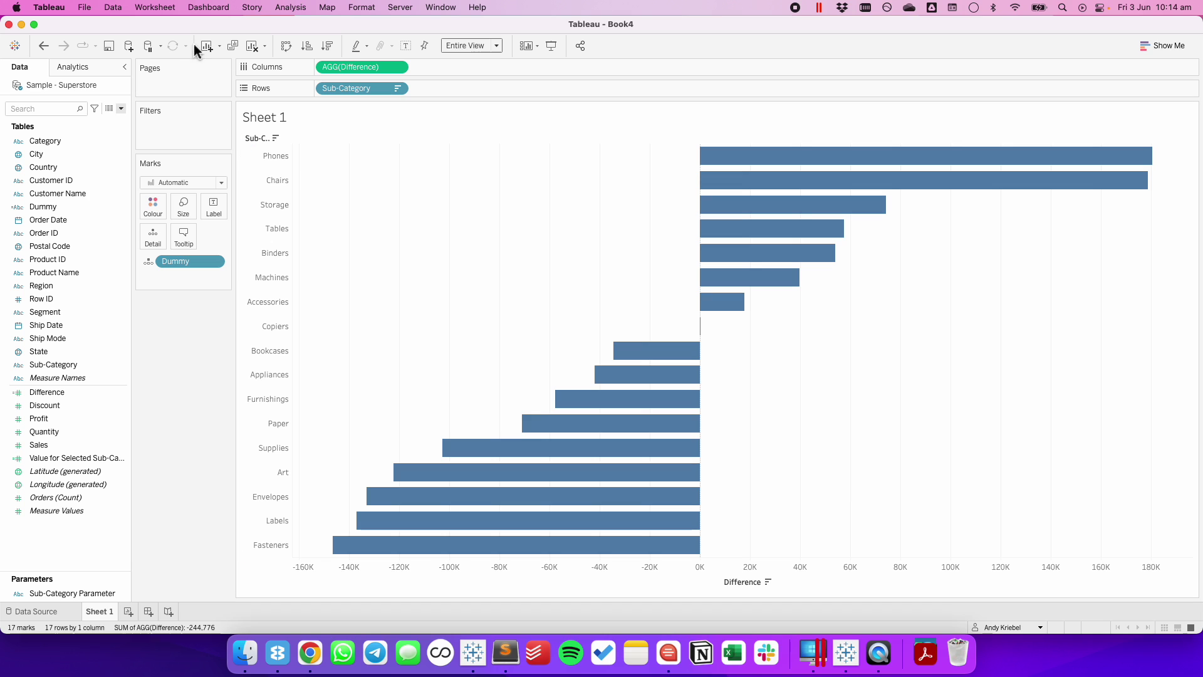
# Step: Add a Highlight action using Selected Fields with Dummy ticked
pyautogui.click(171, 8)
pyautogui.click(170, 96)
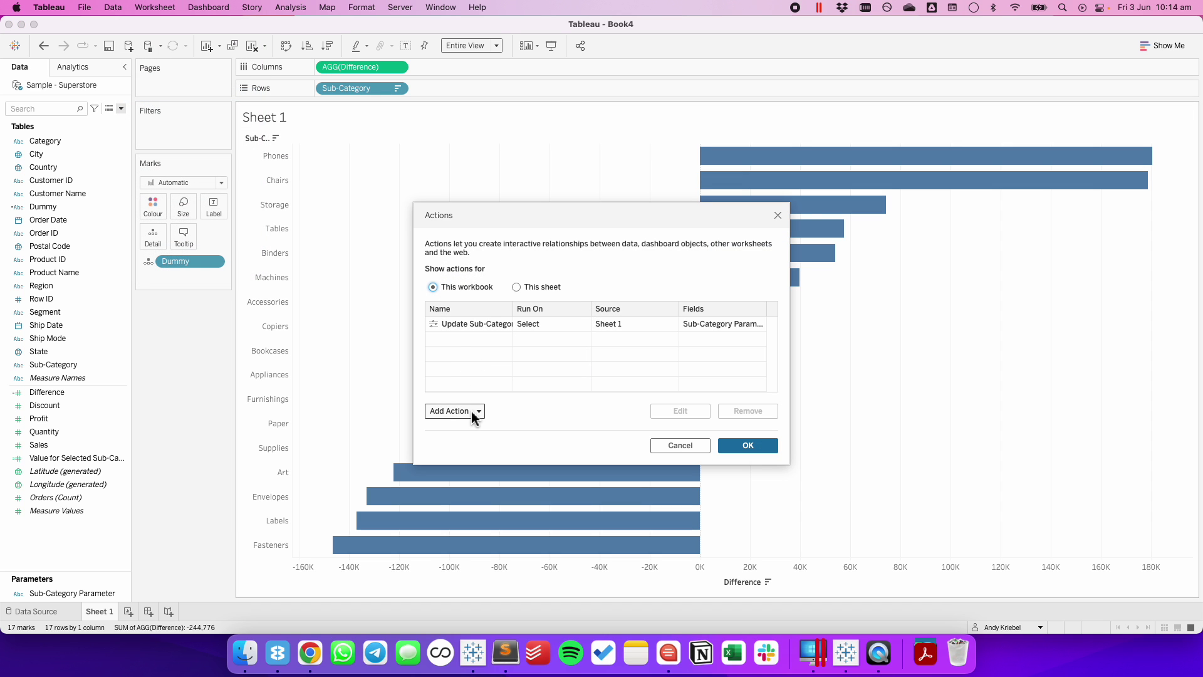
pyautogui.click(472, 411)
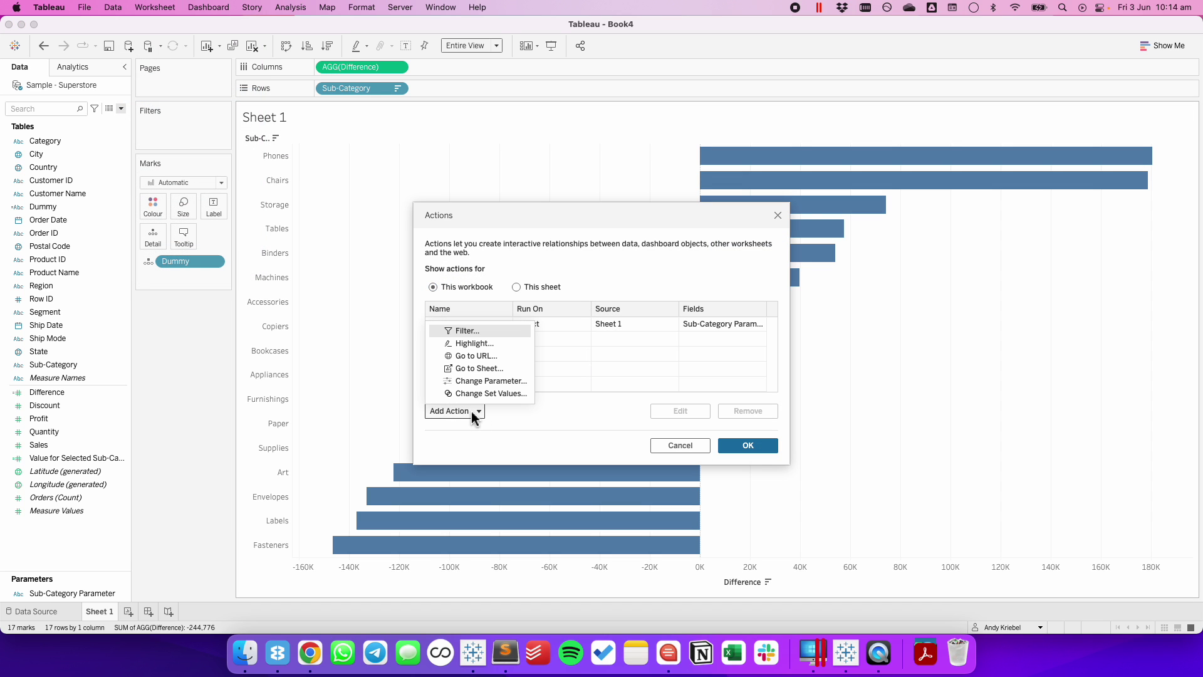
pyautogui.click(473, 343)
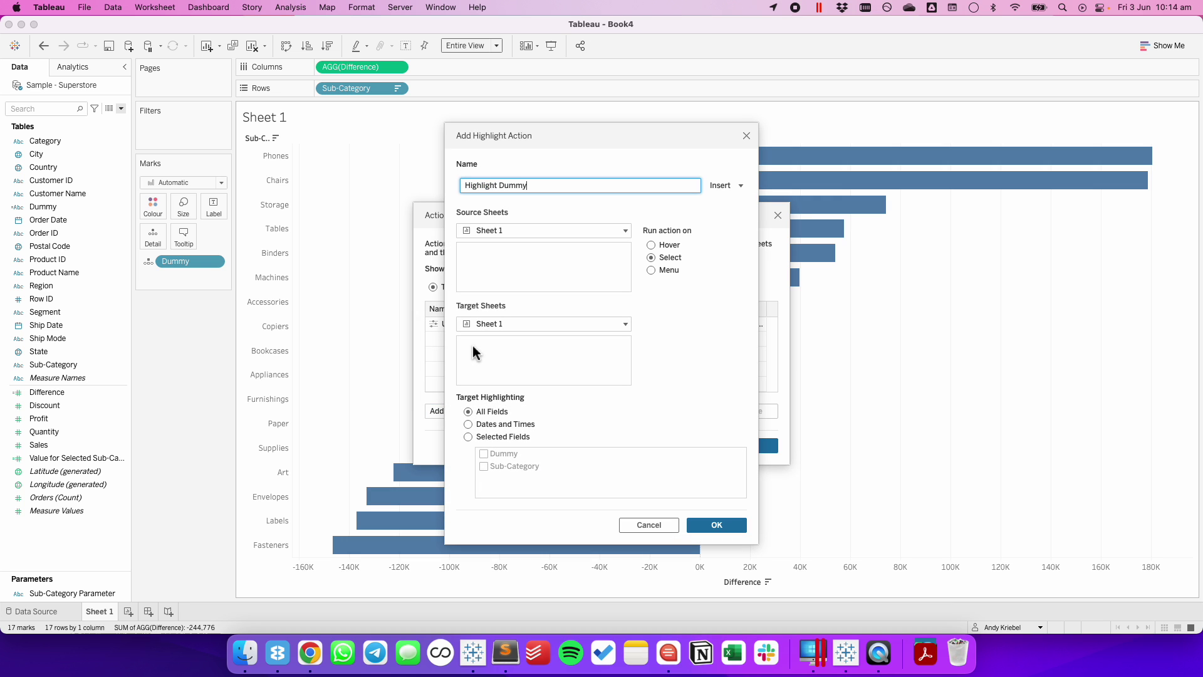
pyautogui.click(469, 437)
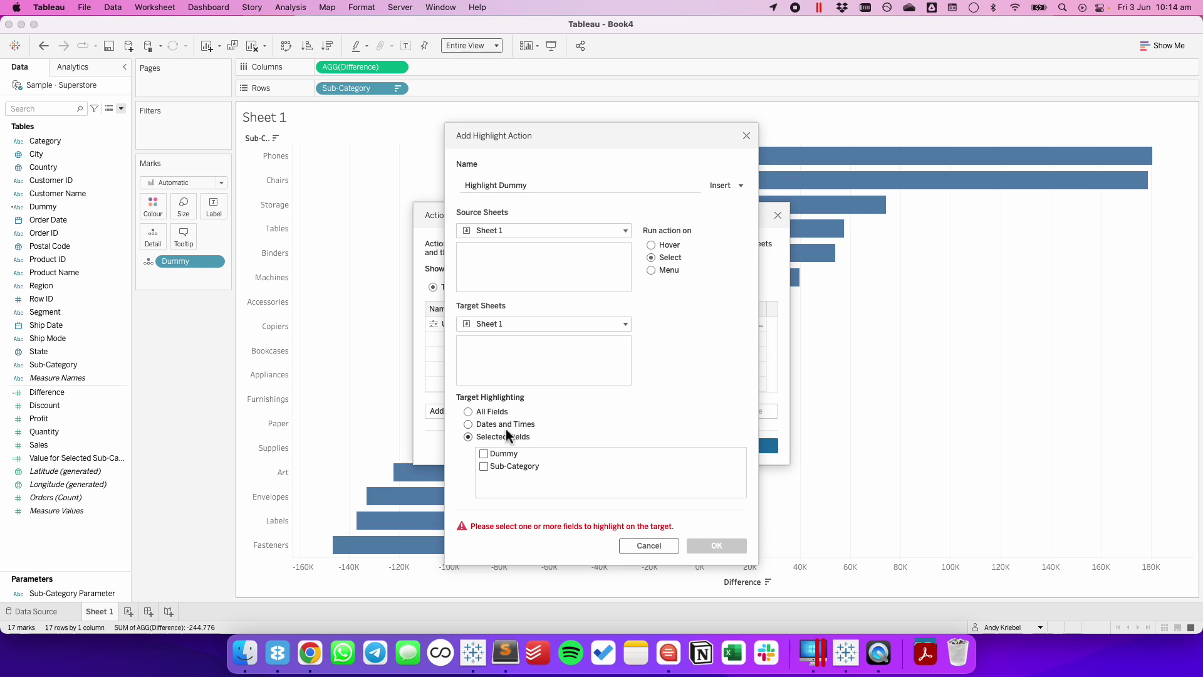
pyautogui.click(484, 454)
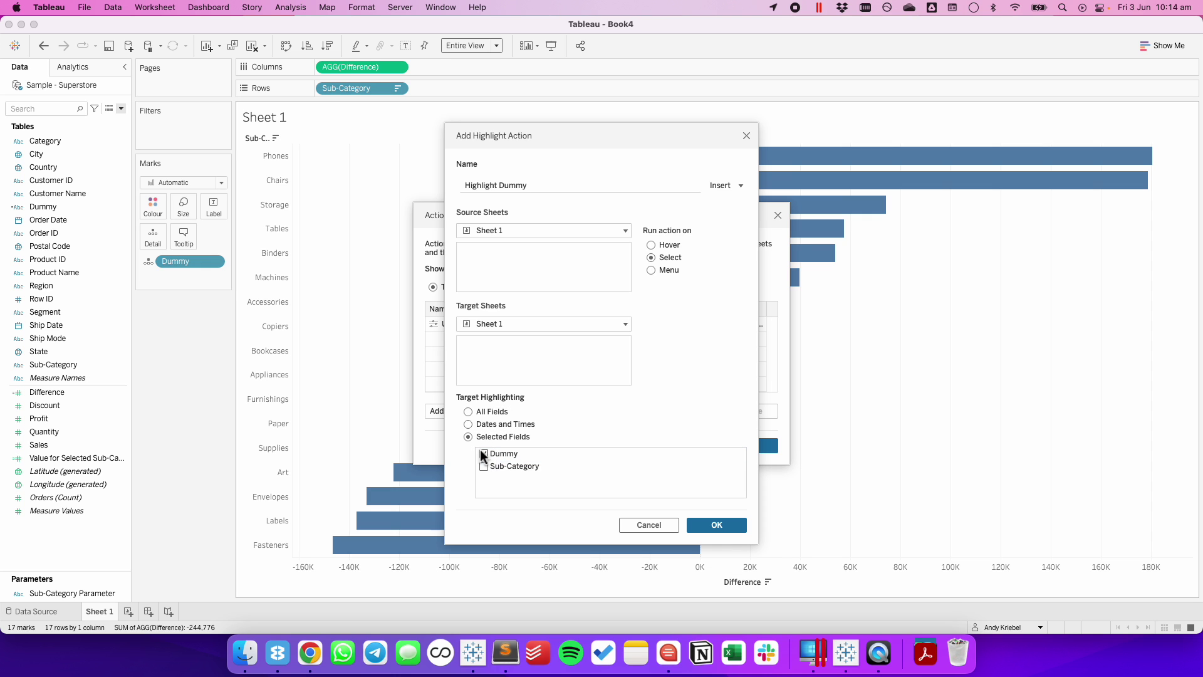
# Step: Save the Highlight Dummy action, then test by selecting Appliances and then Copiers
pyautogui.click(716, 525)
pyautogui.click(749, 446)
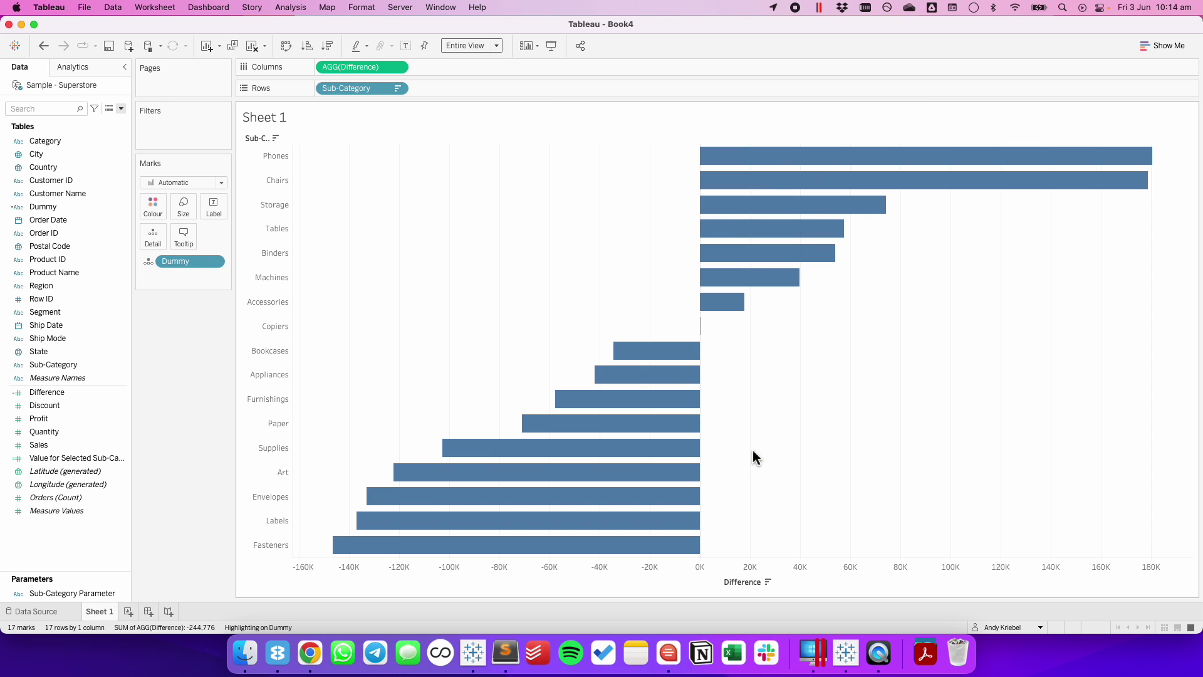
pyautogui.click(680, 384)
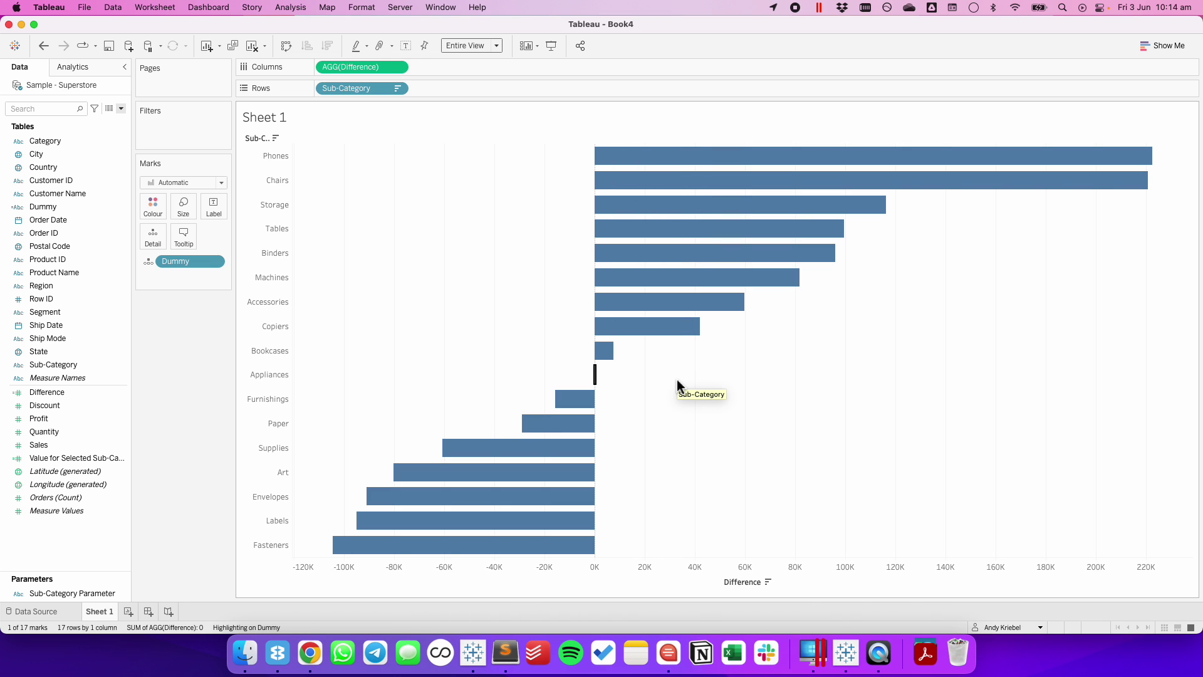
pyautogui.click(642, 331)
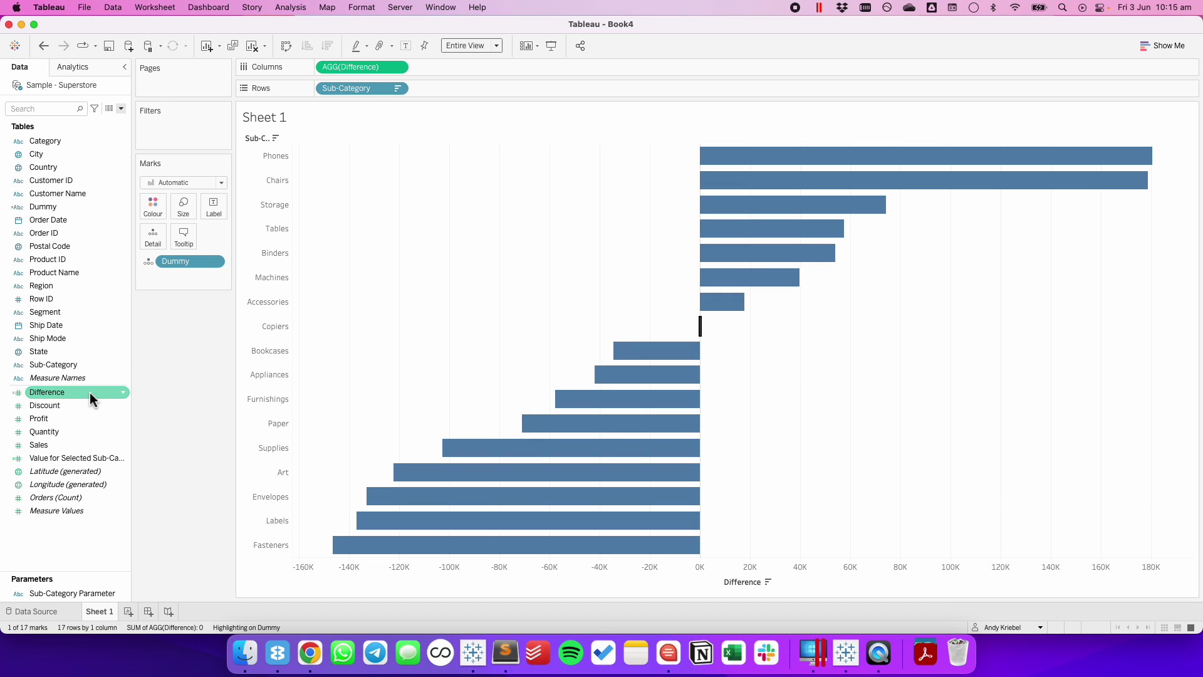
# Step: Colour the bars by Difference with the orange-blue colour scale centred at 0
pyautogui.moveTo(89, 392); pyautogui.dragTo(157, 204)
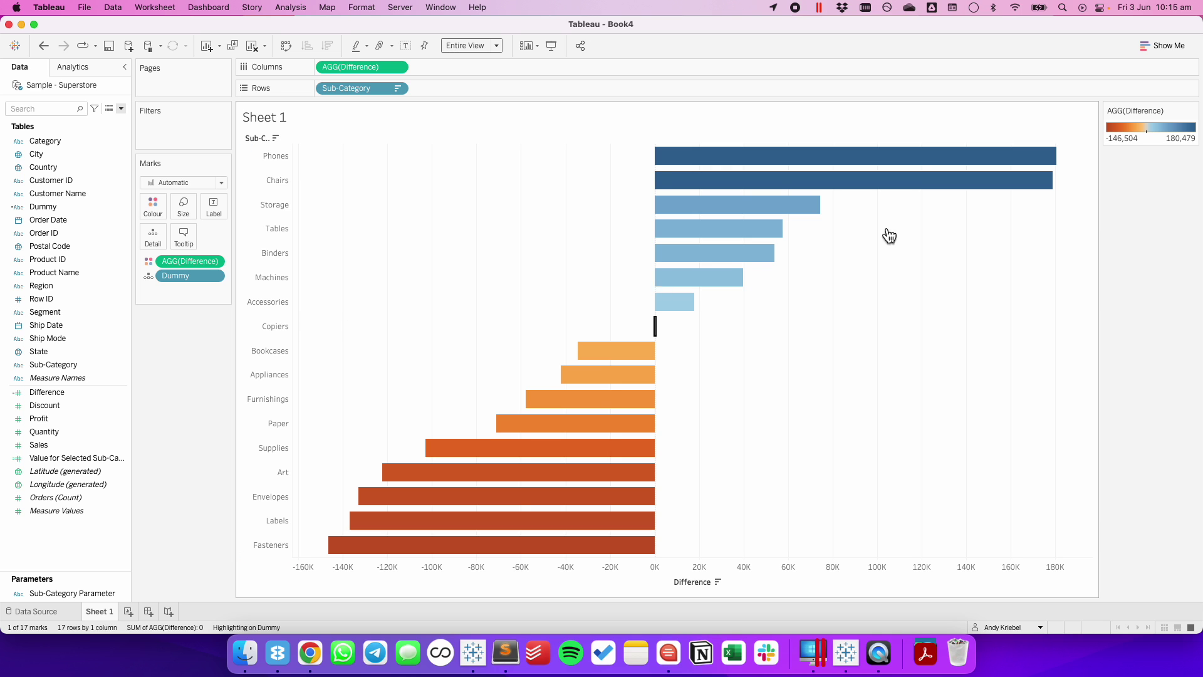
pyautogui.doubleClick(1152, 142)
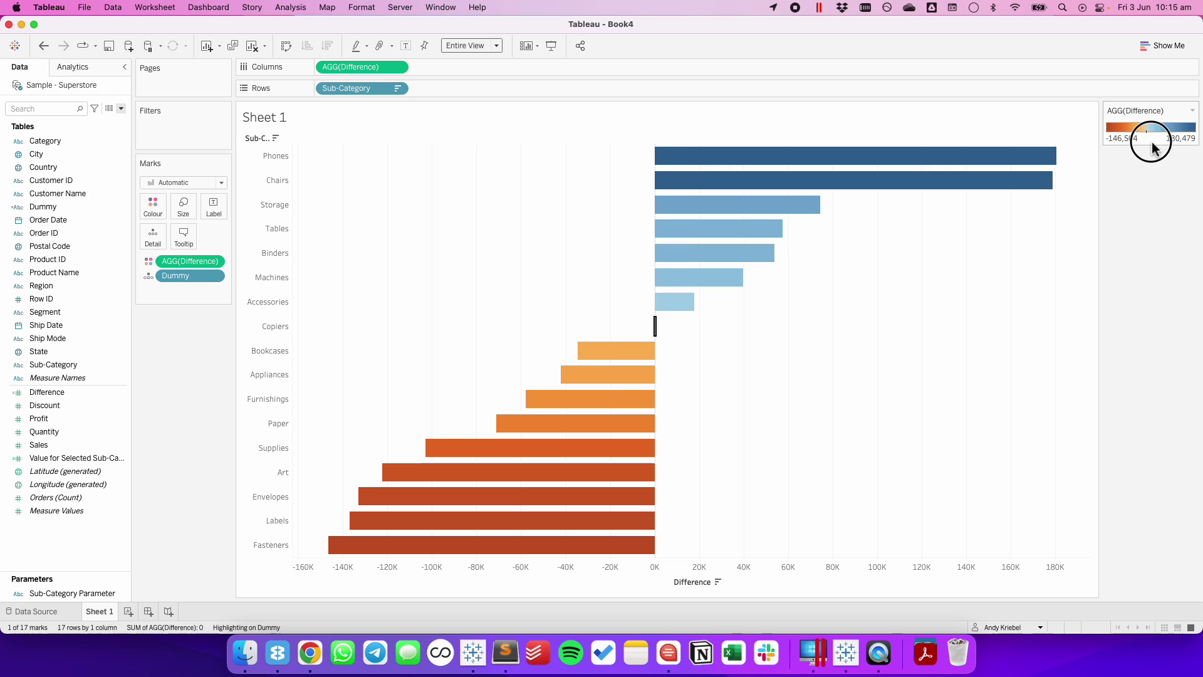
pyautogui.click(668, 383)
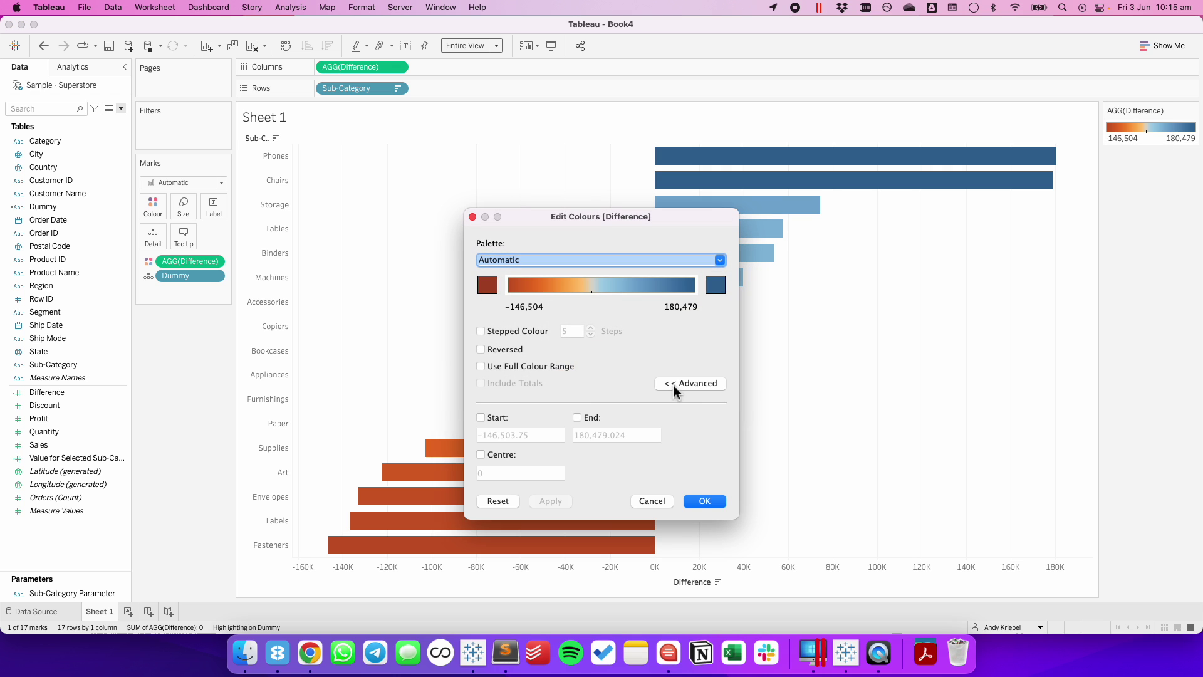
pyautogui.click(482, 454)
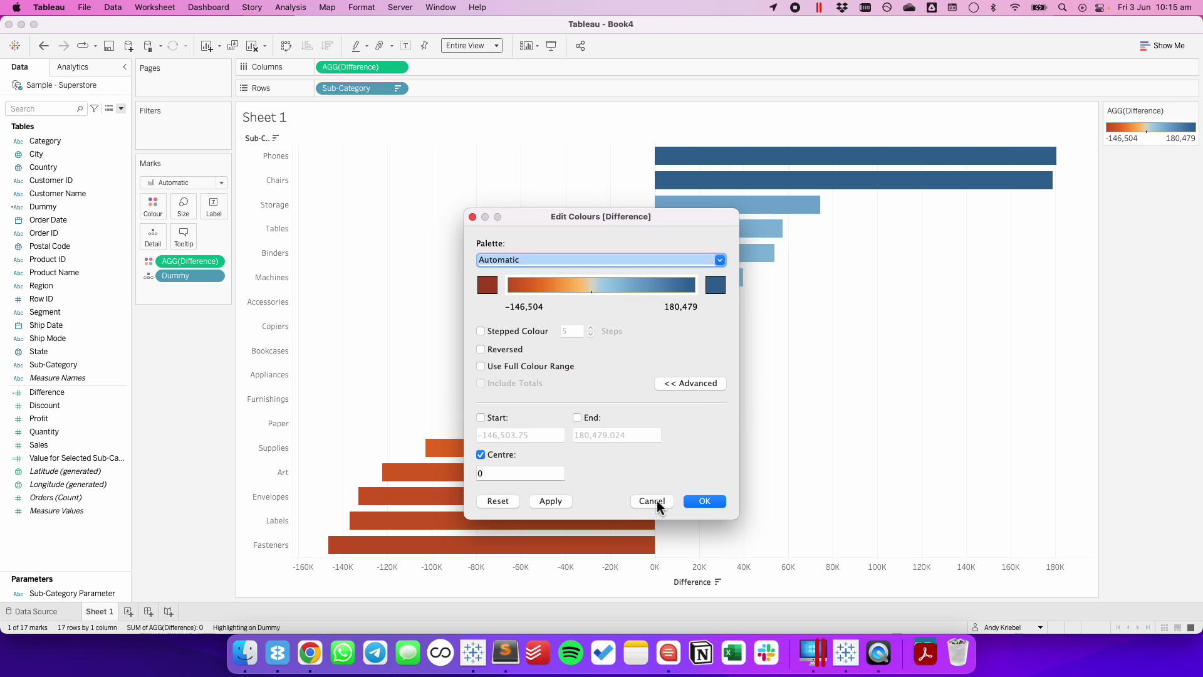
pyautogui.click(700, 501)
# Step: Switch the comparison from Copiers to Accessories, then create a new empty Dashboard 1
pyautogui.click(700, 374)
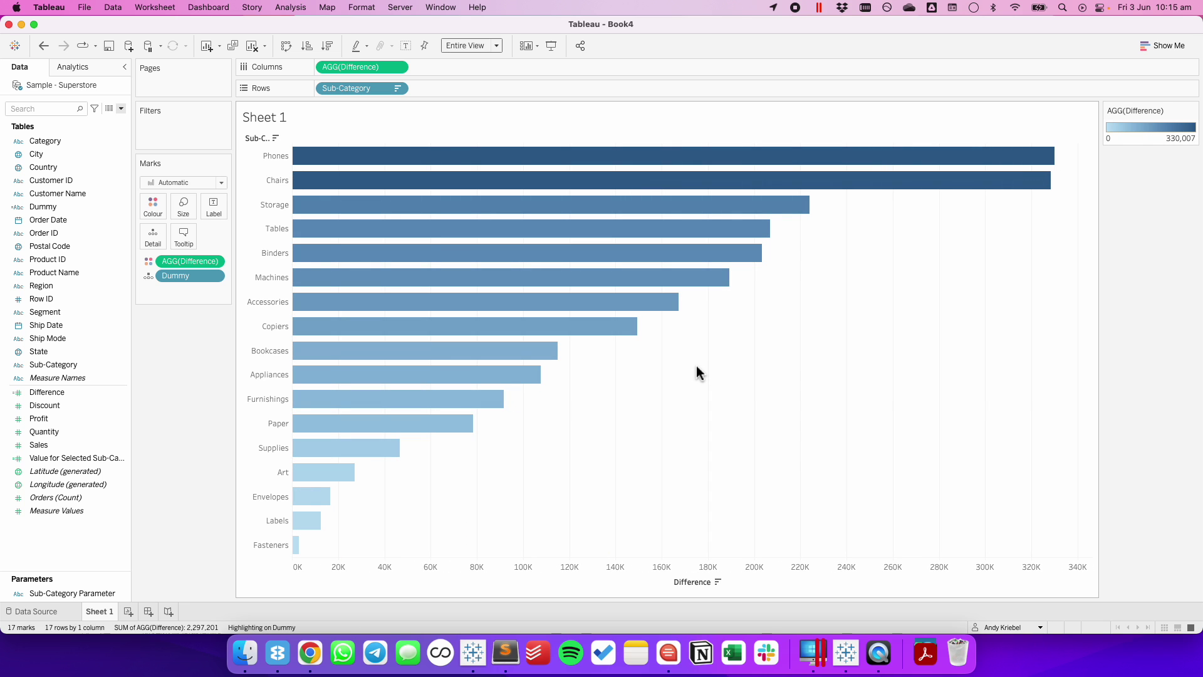
pyautogui.click(666, 306)
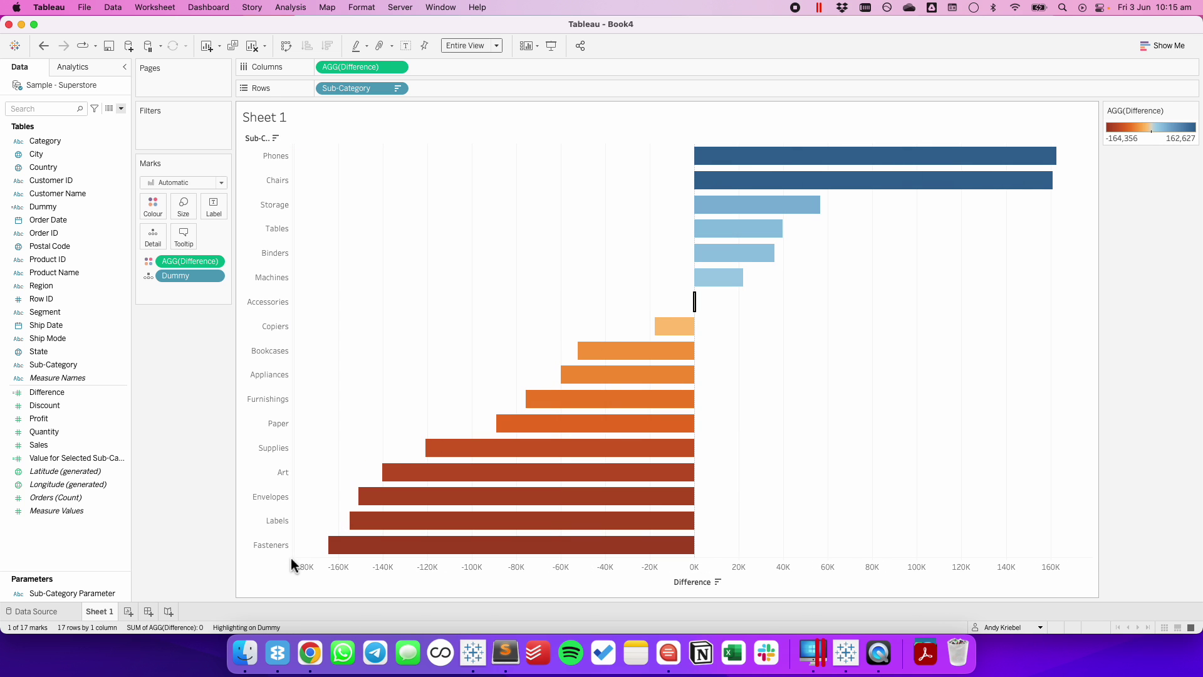
pyautogui.click(148, 612)
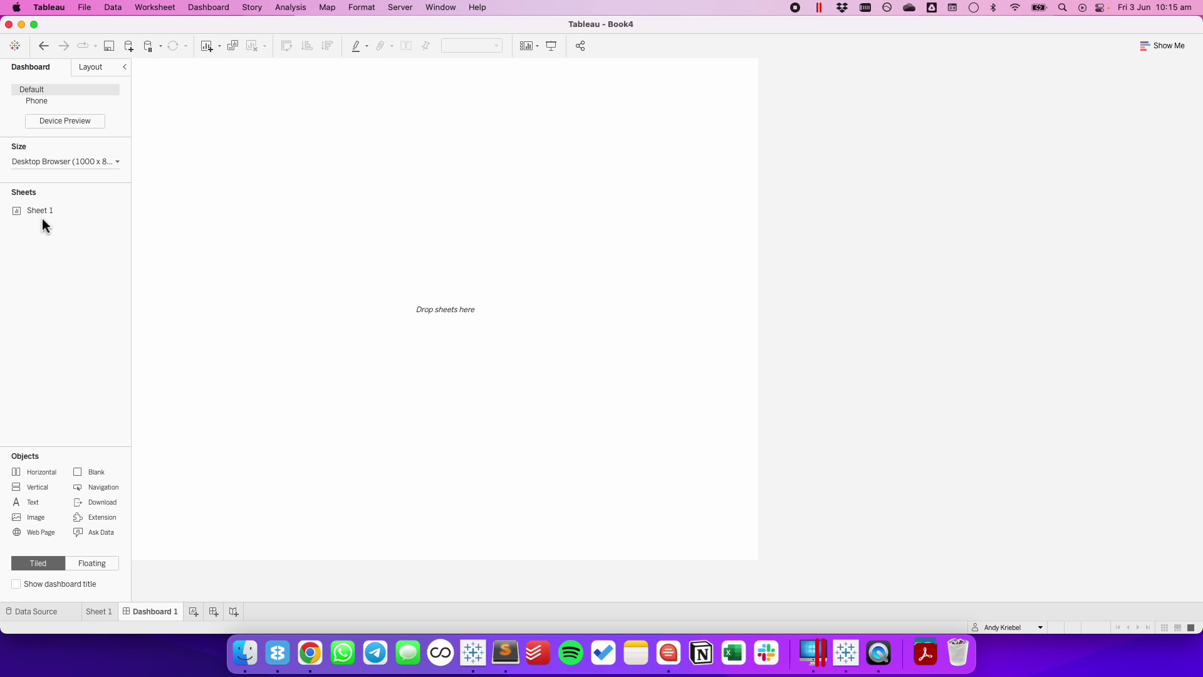
# Step: Place Sheet 1 on Dashboard 1 and set Update Sub-Category Parameter's source sheet to Dashboard 1
pyautogui.moveTo(43, 217); pyautogui.dragTo(309, 221)
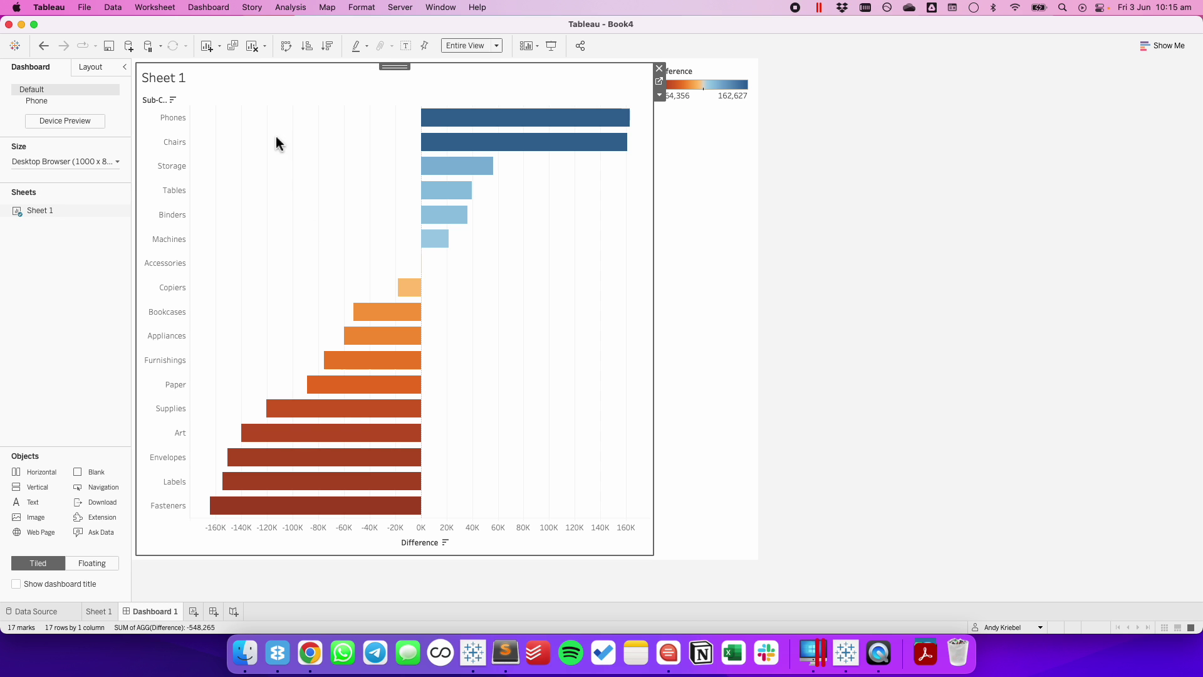
pyautogui.click(173, 10)
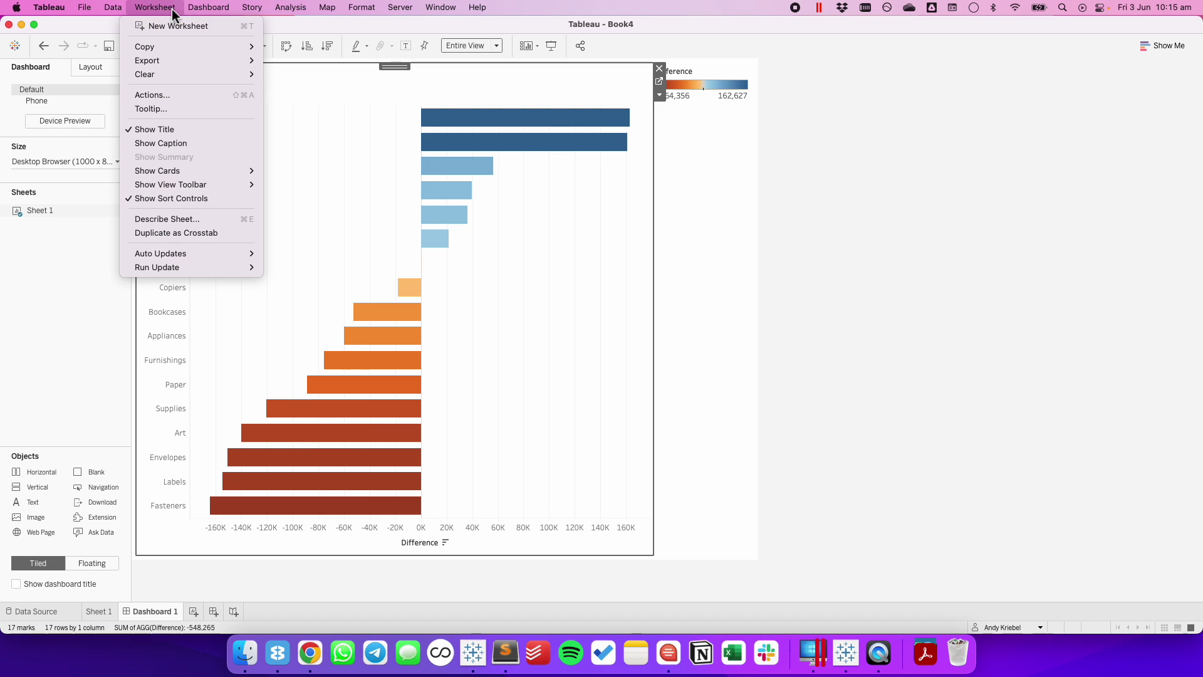
pyautogui.click(168, 95)
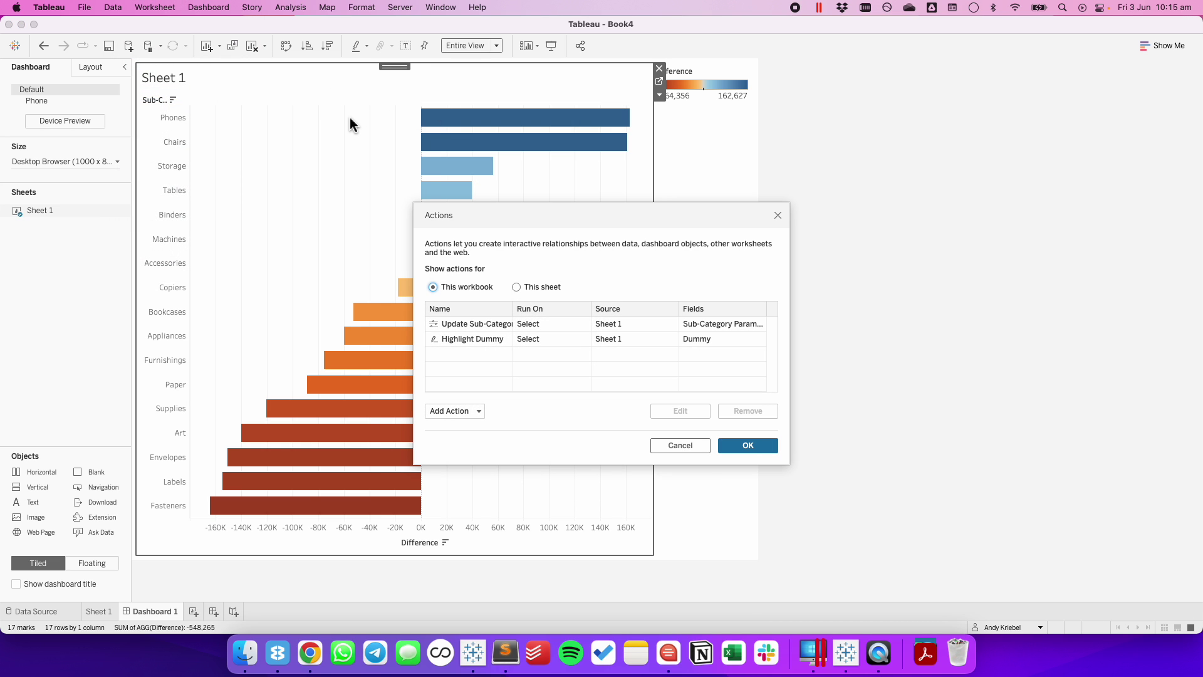
pyautogui.click(479, 325)
pyautogui.click(675, 412)
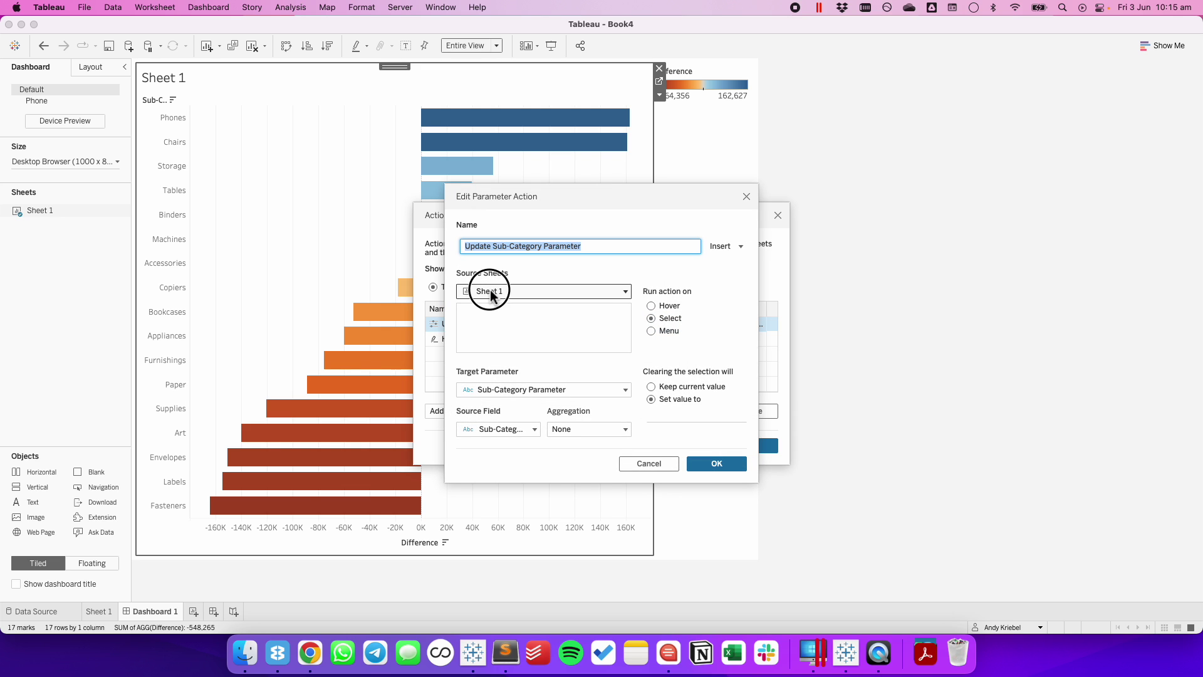
pyautogui.click(490, 292)
pyautogui.click(497, 360)
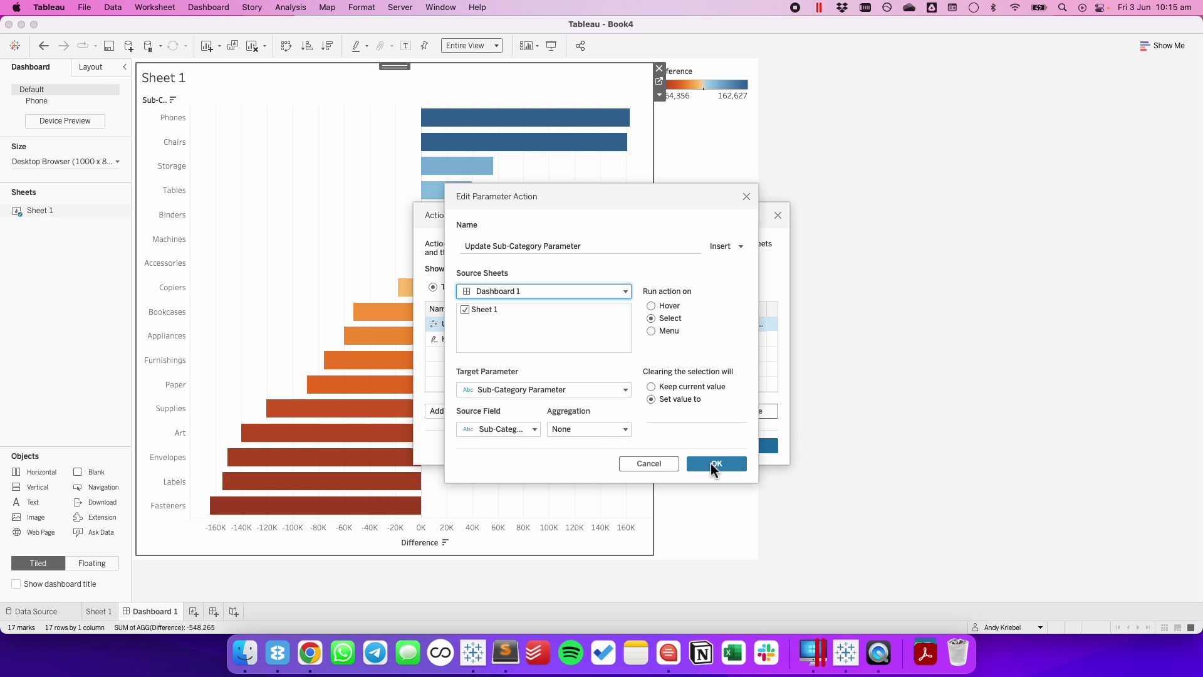
pyautogui.click(711, 464)
pyautogui.click(496, 340)
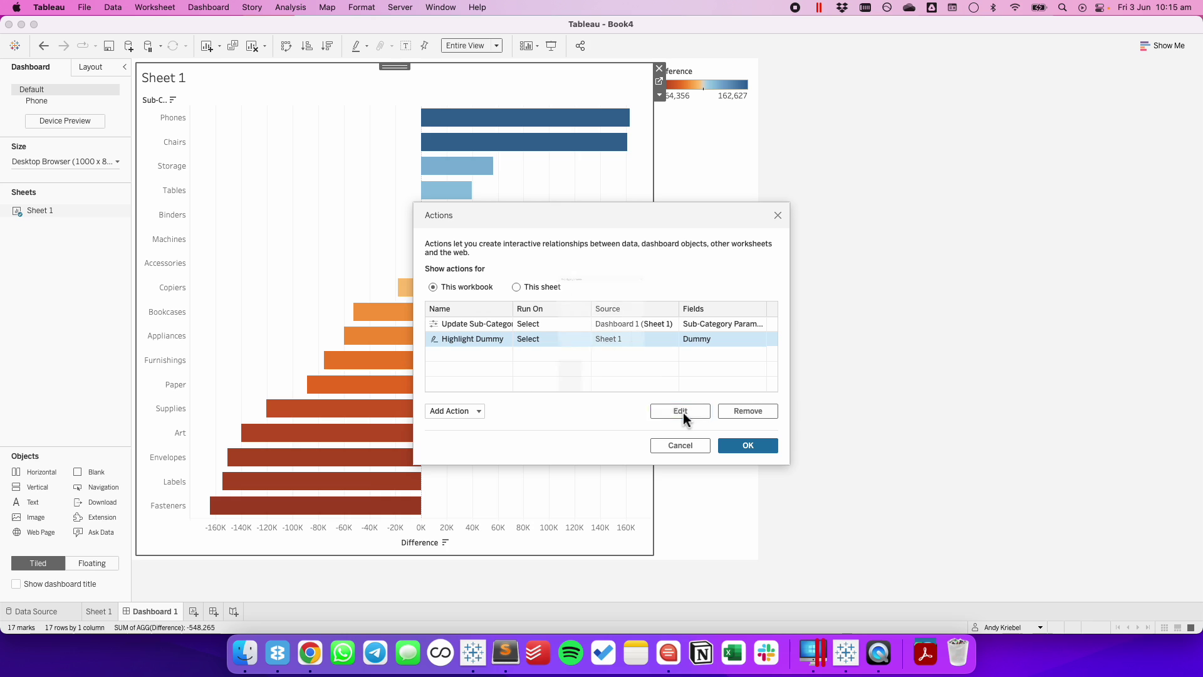
# Step: Set the Highlight Dummy action's source and target sheets to Dashboard 1
pyautogui.click(681, 410)
pyautogui.click(494, 231)
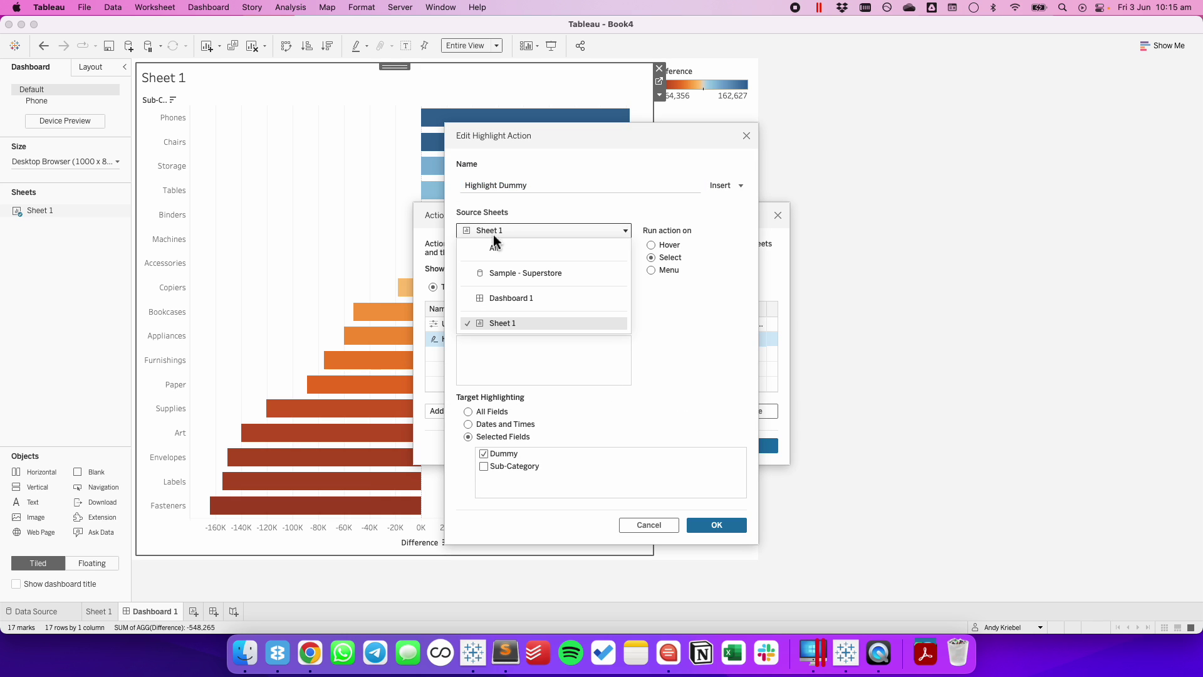
pyautogui.click(499, 294)
pyautogui.click(502, 325)
pyautogui.click(501, 343)
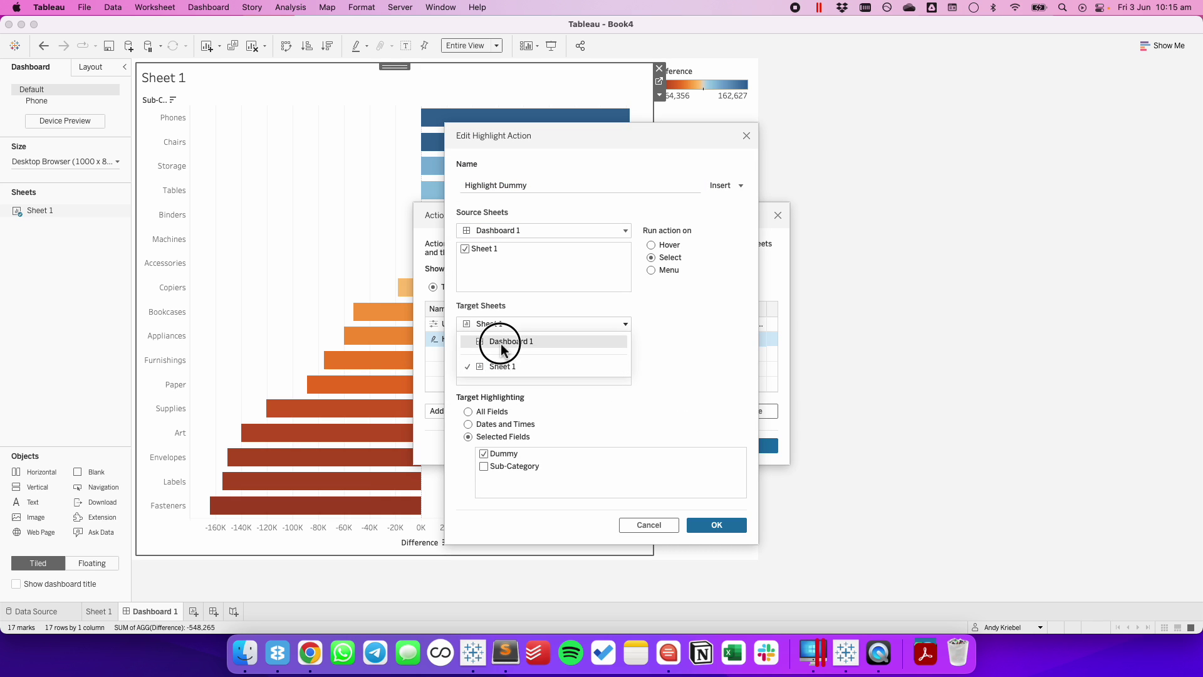
pyautogui.click(715, 526)
# Step: Test the dashboard by comparing against Furnishings, then clearing the selection
pyautogui.click(753, 448)
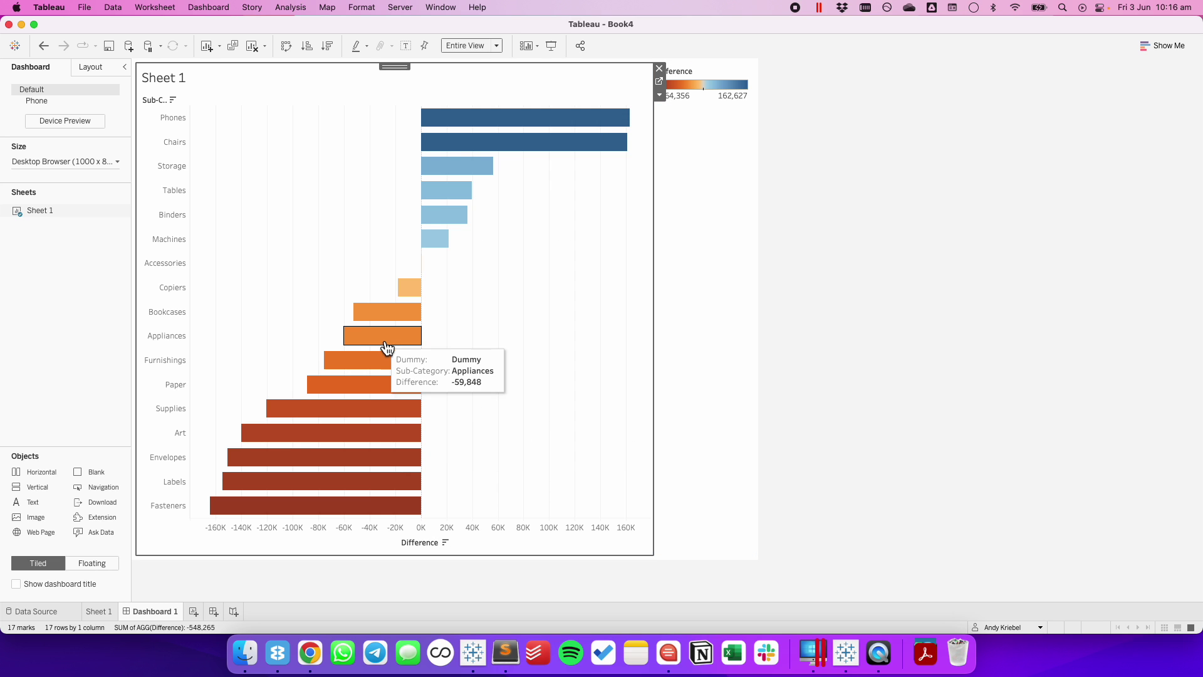
pyautogui.click(387, 358)
pyautogui.click(386, 355)
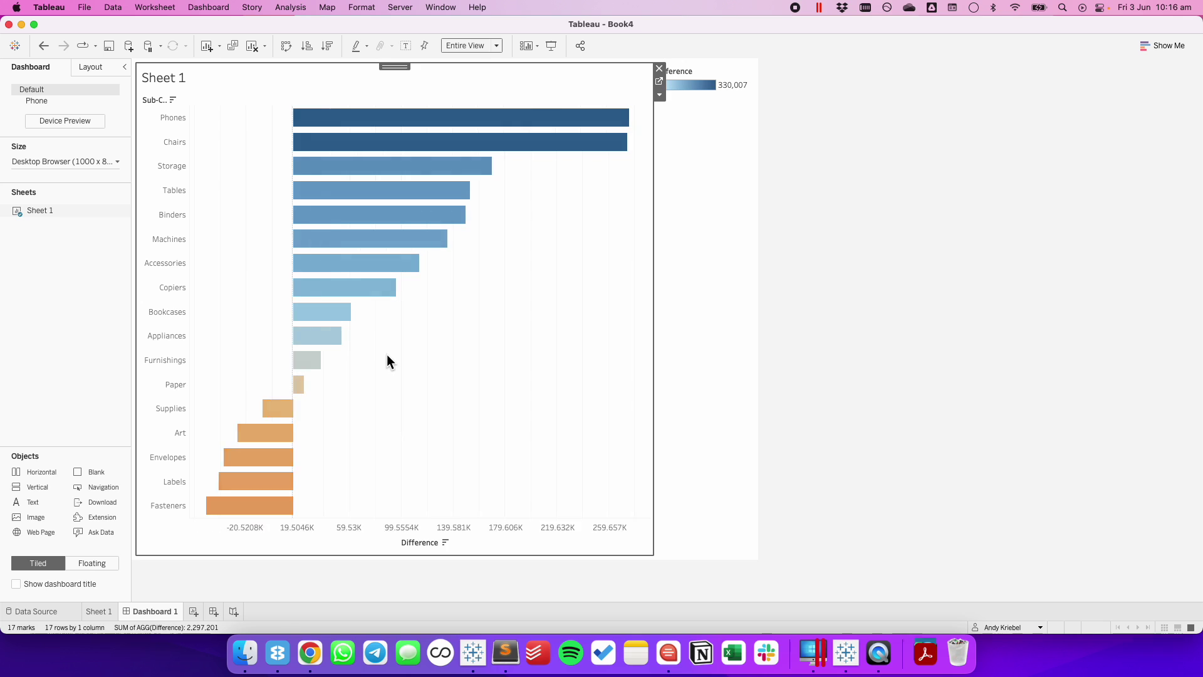